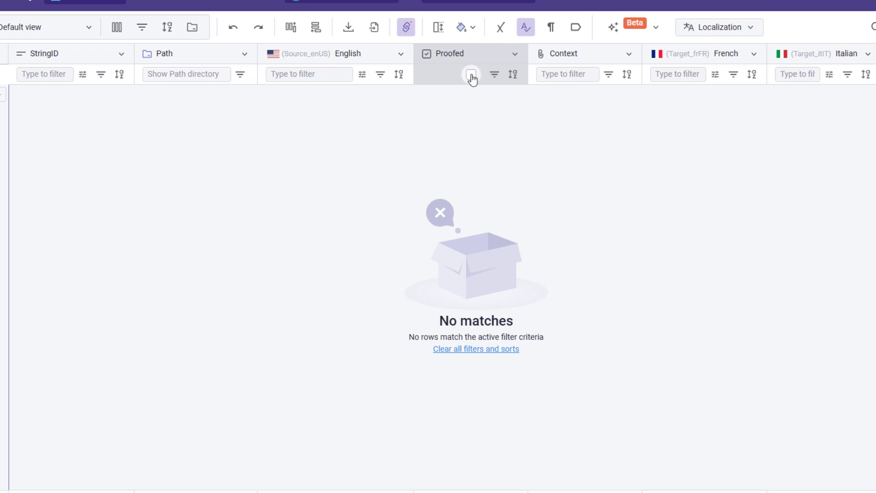
- Clear the Proofed column filter and change the English text of site_nav_item_004 to "Market Analysis"
left_click(472, 76)
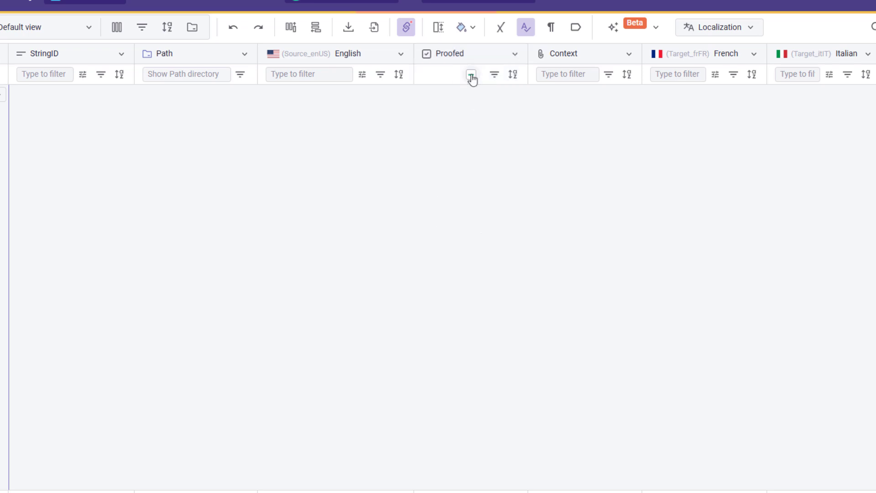
left_click(355, 449)
double_click(356, 448)
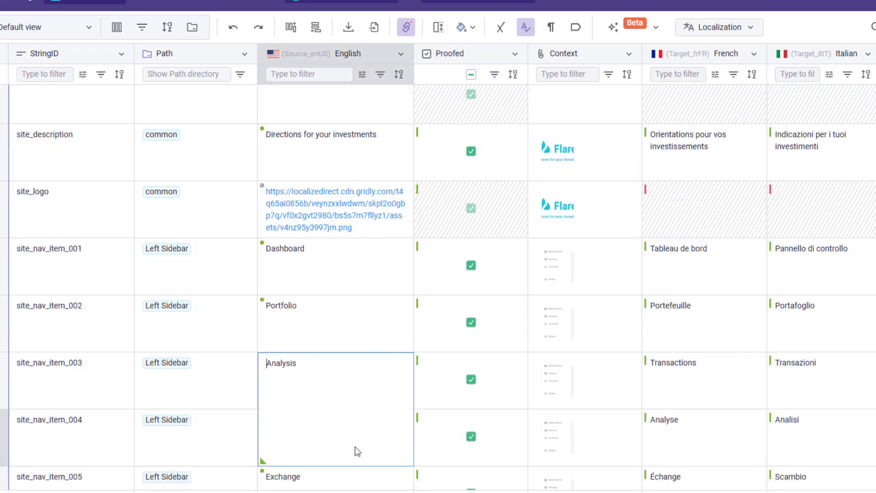
type("Market")
key("Return")
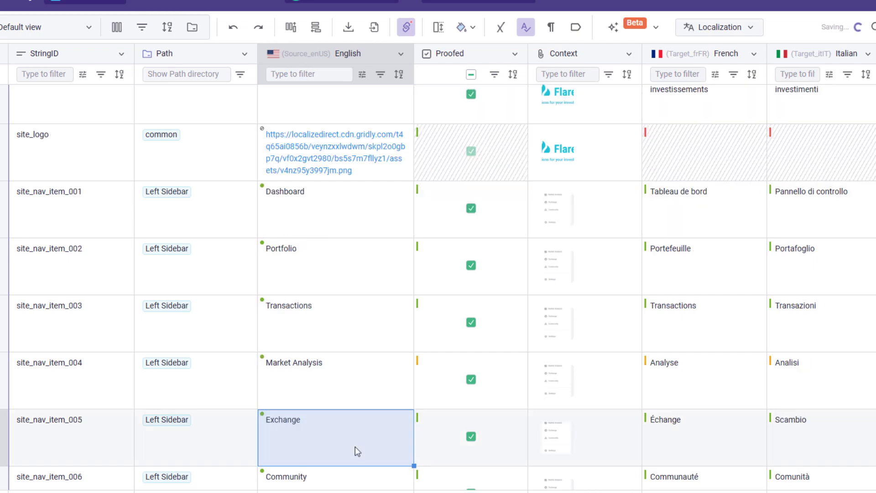
- Mark the Proofed cell of site_nav_item_004 as up-to-date and switch the grid to the Translation view
right_click(430, 366)
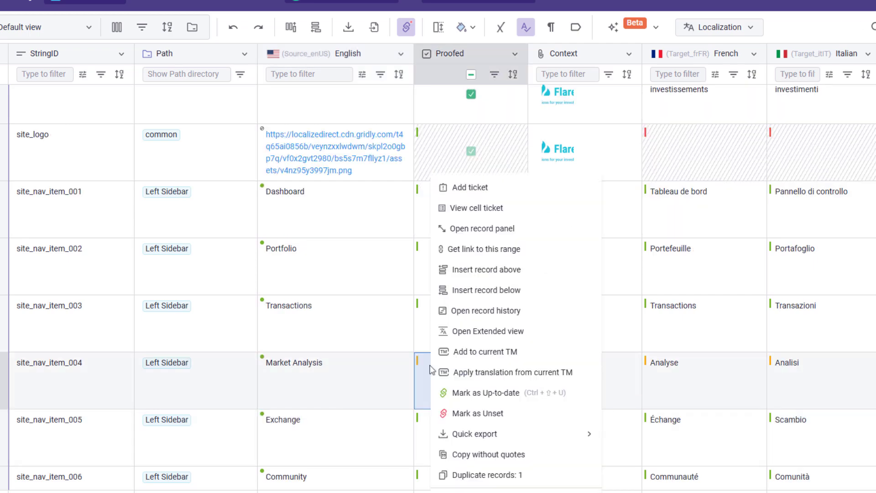
left_click(454, 394)
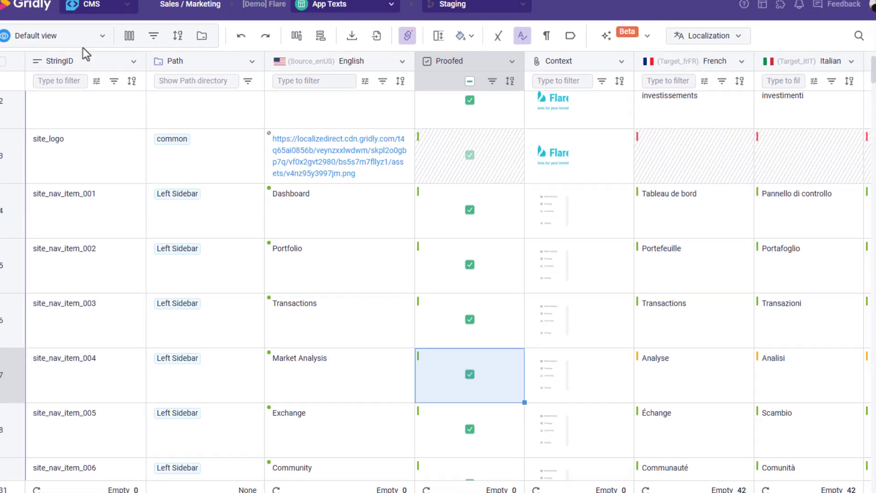
left_click(53, 29)
left_click(66, 132)
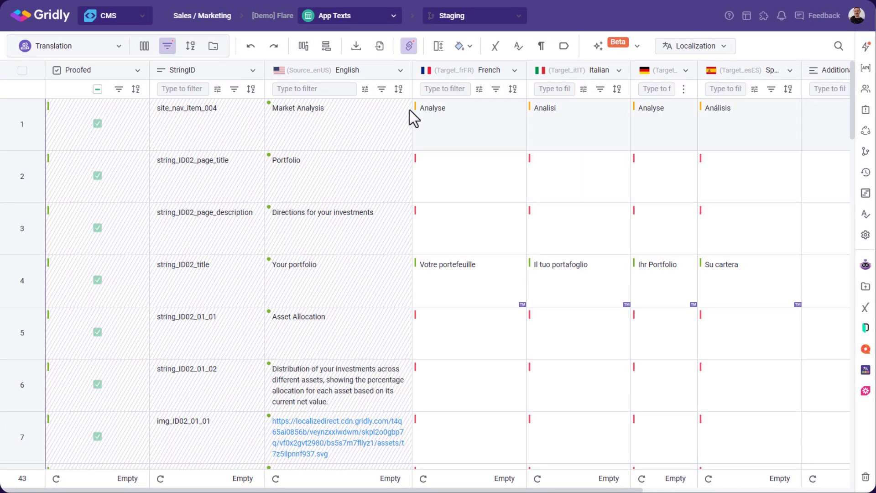
- Run the MT: FIGS machine translation automation on all records of the Translation view
left_click(864, 47)
left_click(855, 111)
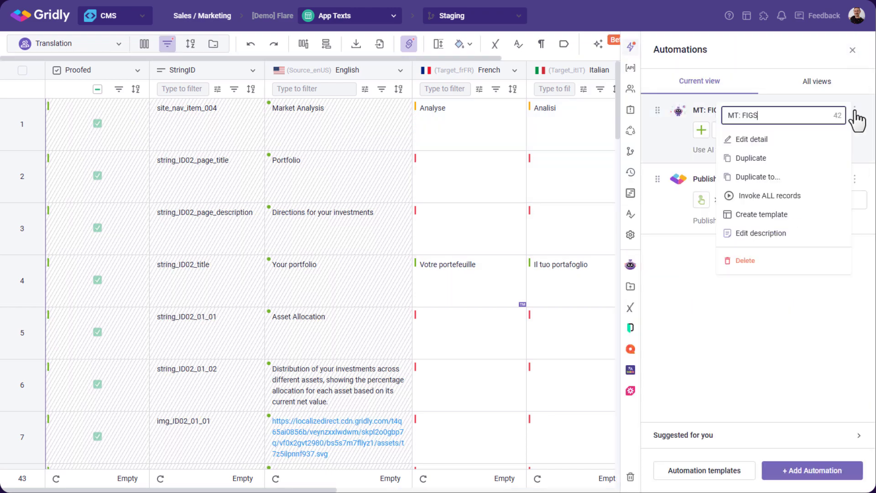
left_click(807, 197)
left_click(527, 289)
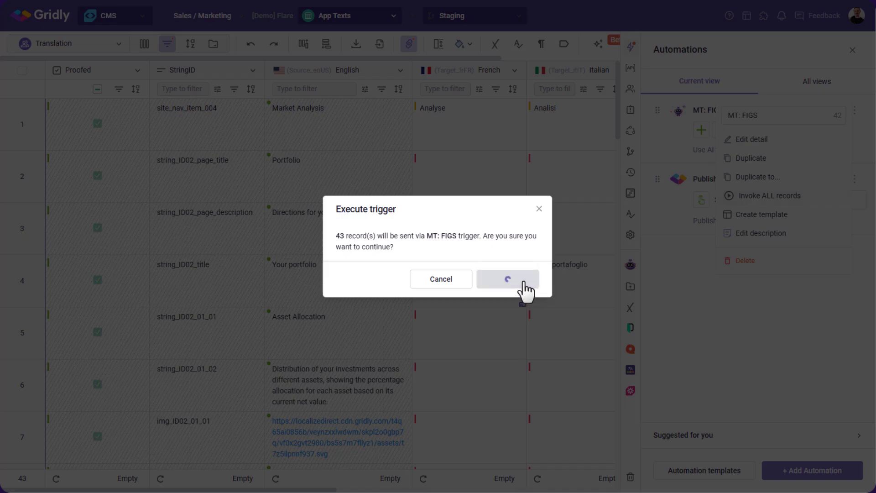
left_click(853, 50)
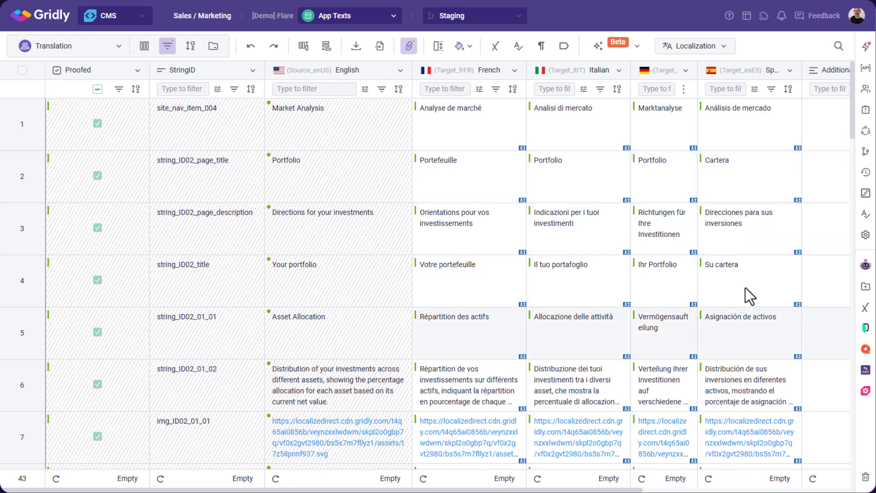
- Execute the Publish Changes automation for the Translation view
left_click(866, 47)
left_click(835, 227)
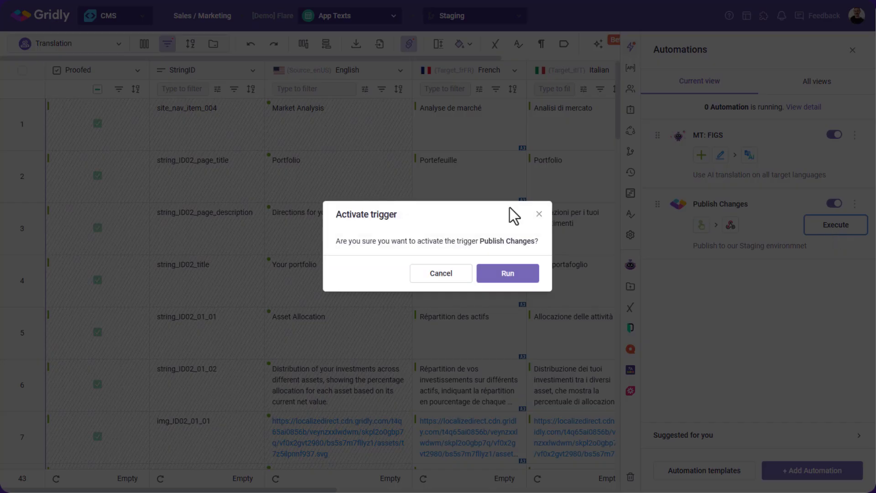
left_click(493, 279)
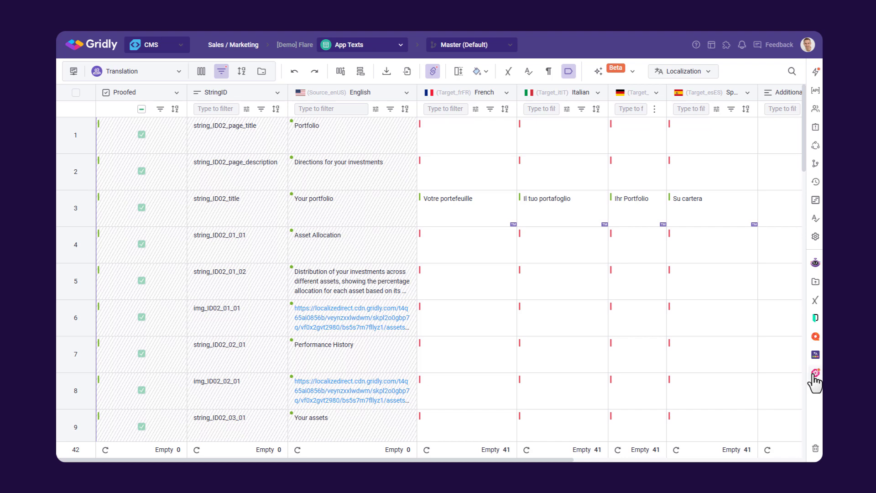
- Set up a push to TMS from English that includes all target languages and all optional columns
left_click(816, 374)
left_click(772, 319)
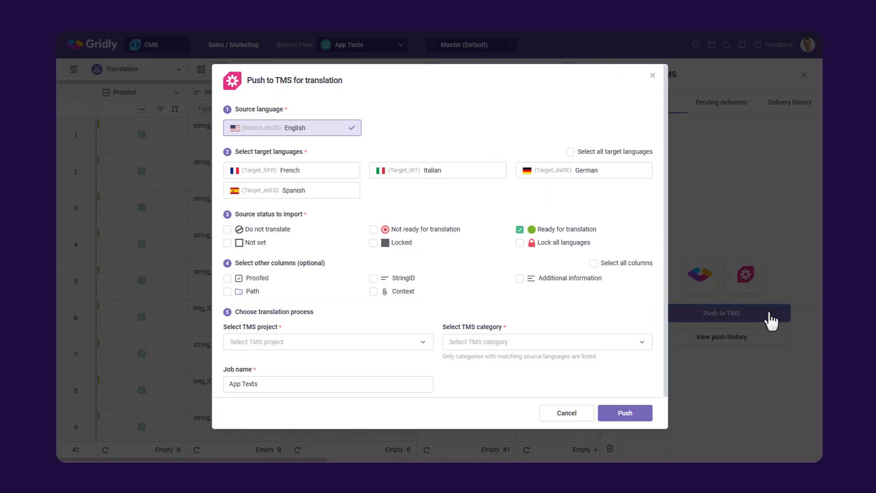
left_click(587, 153)
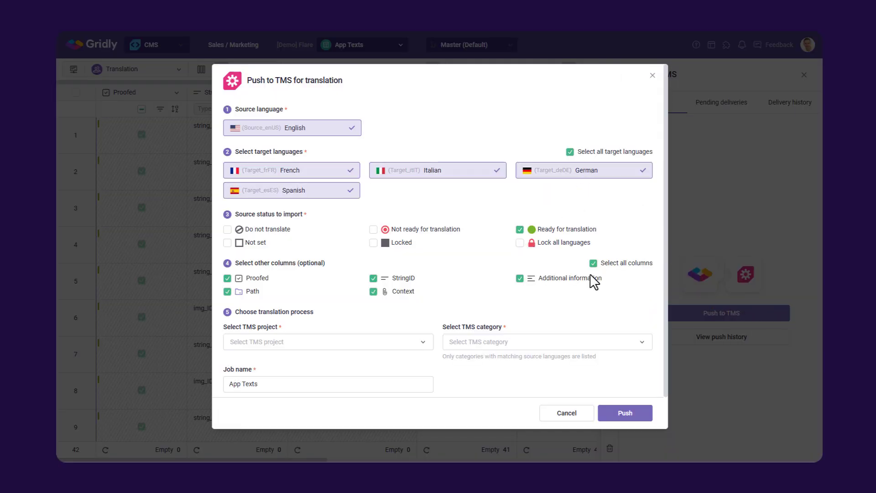
- Set the TMS project to Flare, the category to Flare App and the job name to "App Texts - Portfolio section"
left_click(415, 347)
left_click(394, 218)
left_click(521, 344)
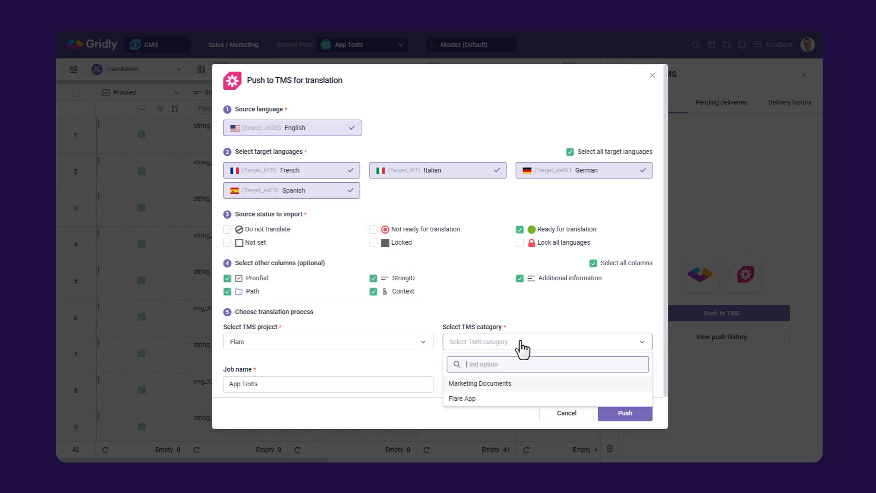
left_click(520, 399)
left_click(417, 384)
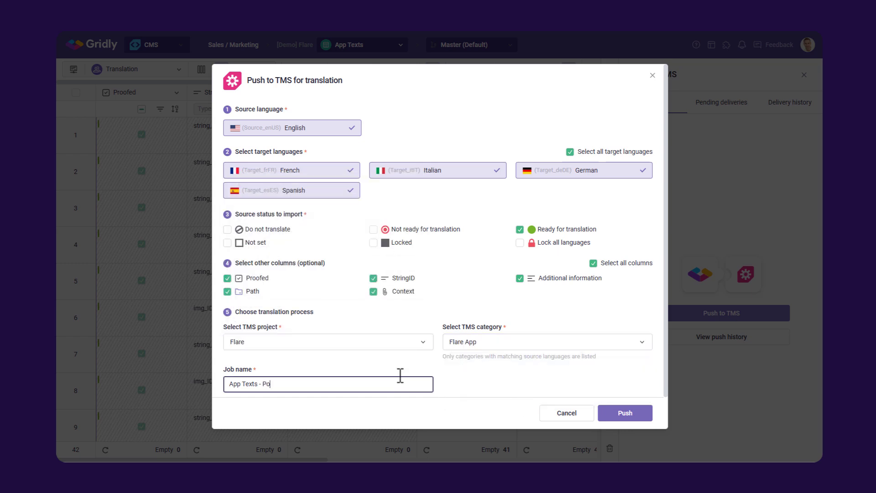
- Choose the Translate workflow for the job and push it to TMS
scroll(475, 385, "down", 1)
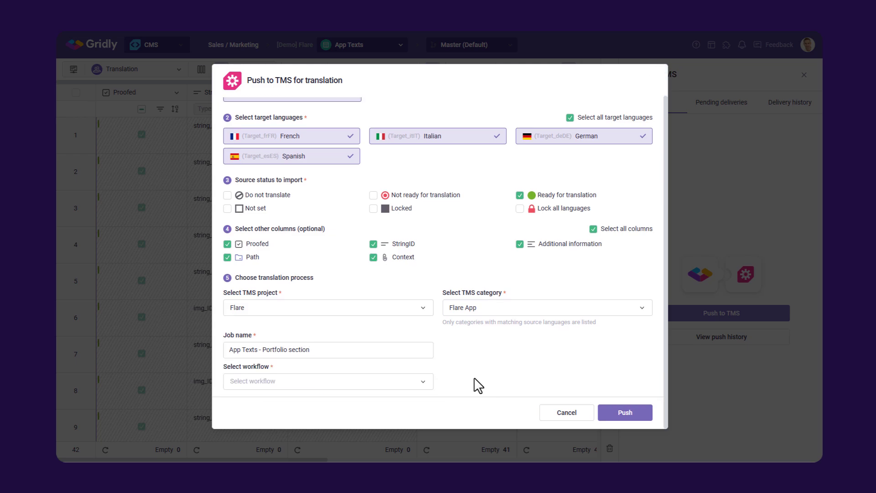
left_click(422, 383)
left_click(405, 426)
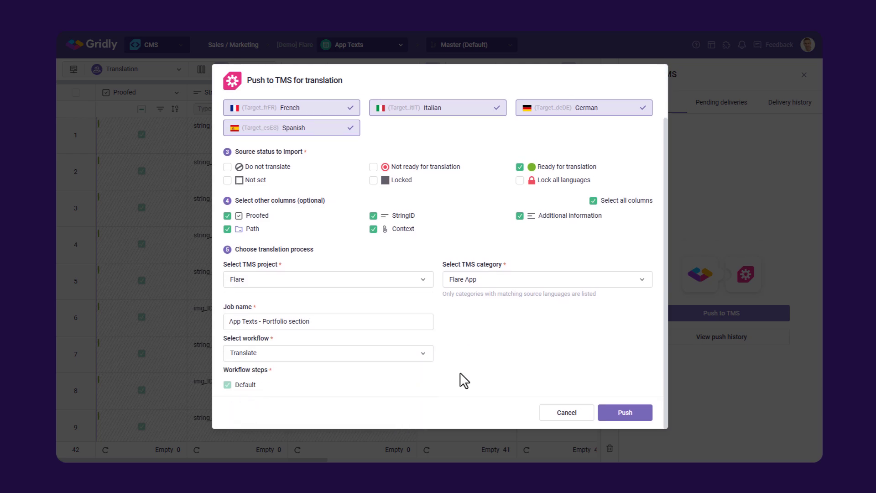
left_click(625, 412)
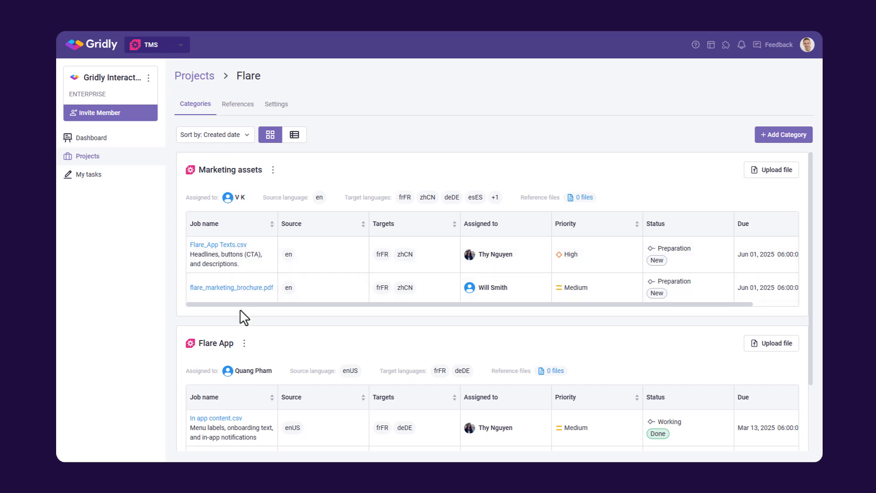
- Assign the App Texts - Portfolio section.csv job in Flare App to a team member and set its priority to High
scroll(244, 317, "down", 2)
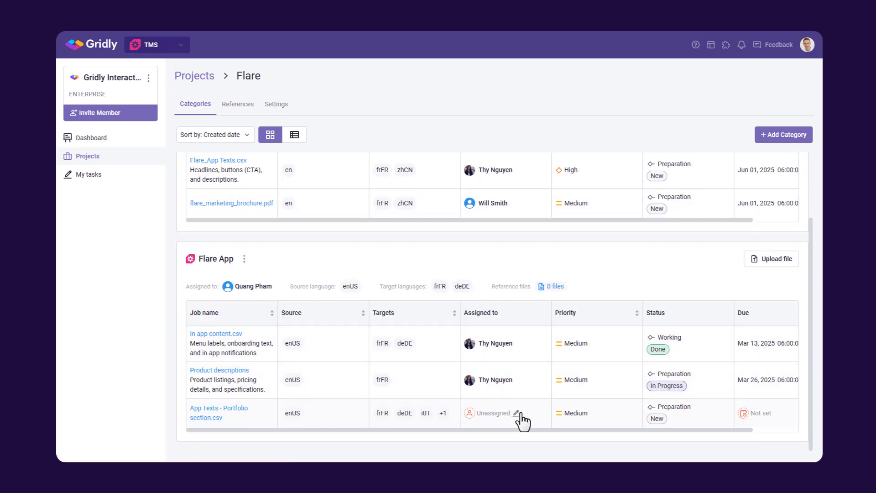
left_click(520, 413)
scroll(516, 401, "down", 1)
left_click(509, 399)
left_click(594, 414)
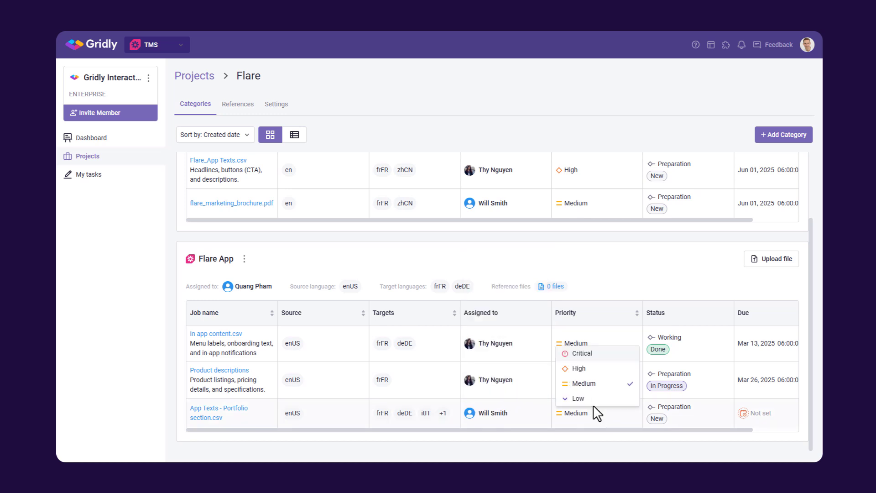
left_click(593, 369)
- Set the App Texts - Portfolio section.csv job's status to In Progress and its due date to April 1, 2025, 12:00:00 am
left_click(672, 419)
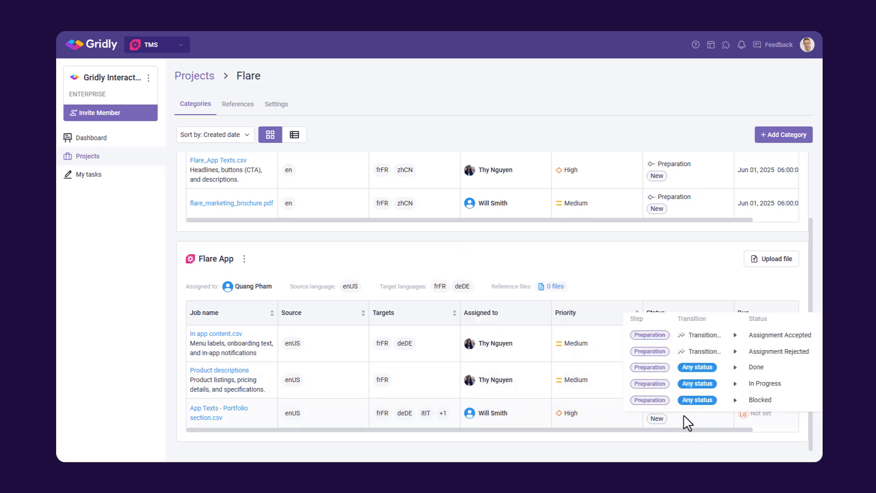
left_click(763, 393)
left_click(777, 414)
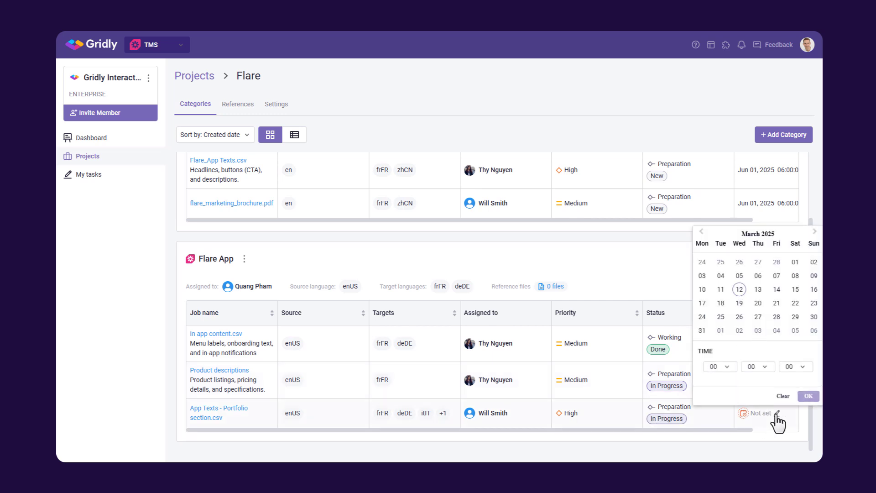
left_click(721, 330)
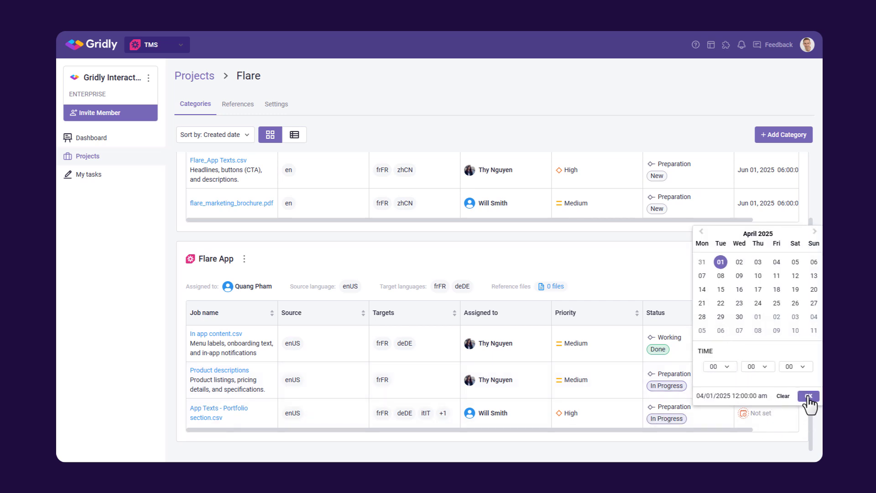
left_click(809, 396)
- Open the App Texts - Portfolio section.csv job and run a translation analysis with English source and numbers ignored
left_click(229, 416)
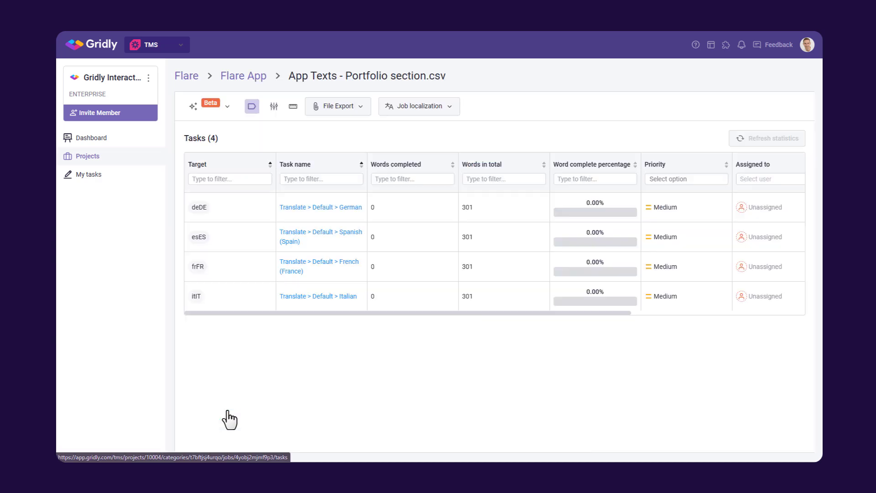
left_click(202, 112)
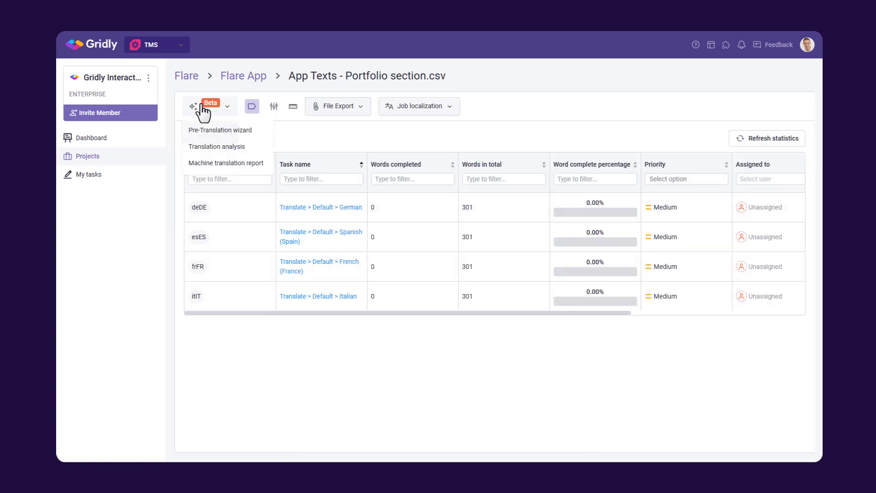
left_click(206, 145)
left_click(614, 196)
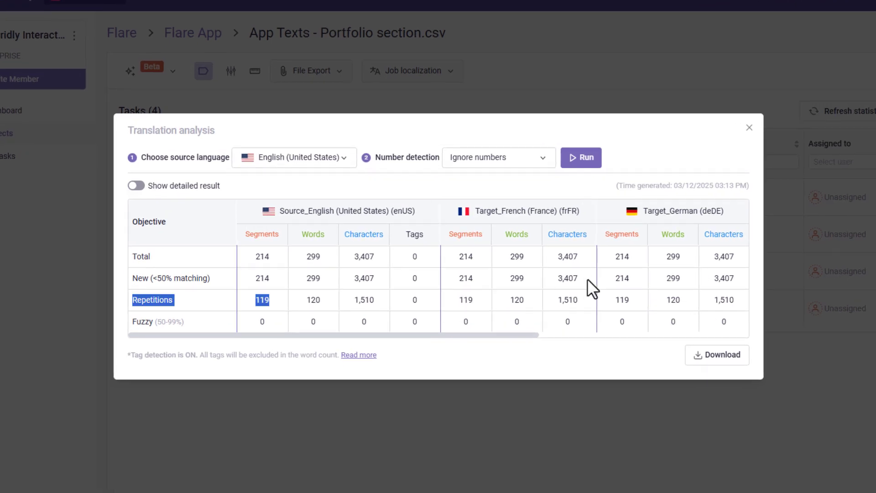
left_click(750, 128)
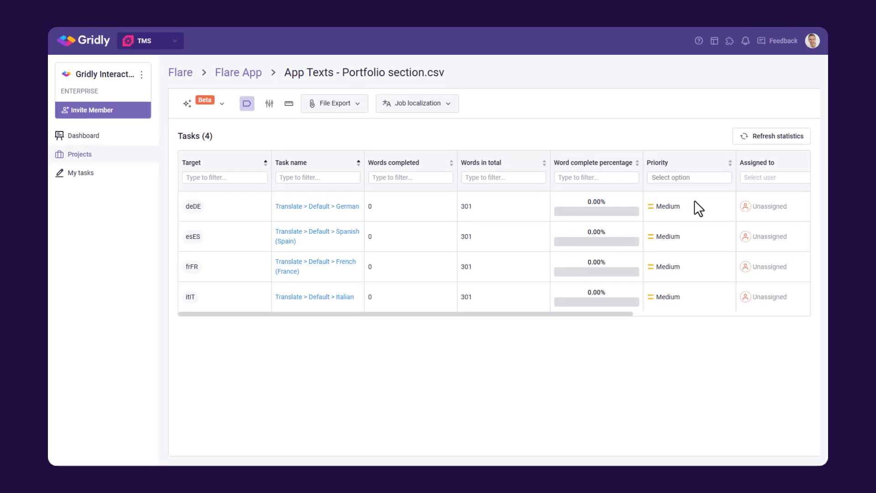
- Assign the job's German, Spanish, French and Italian translation tasks to one translator each
left_click(789, 213)
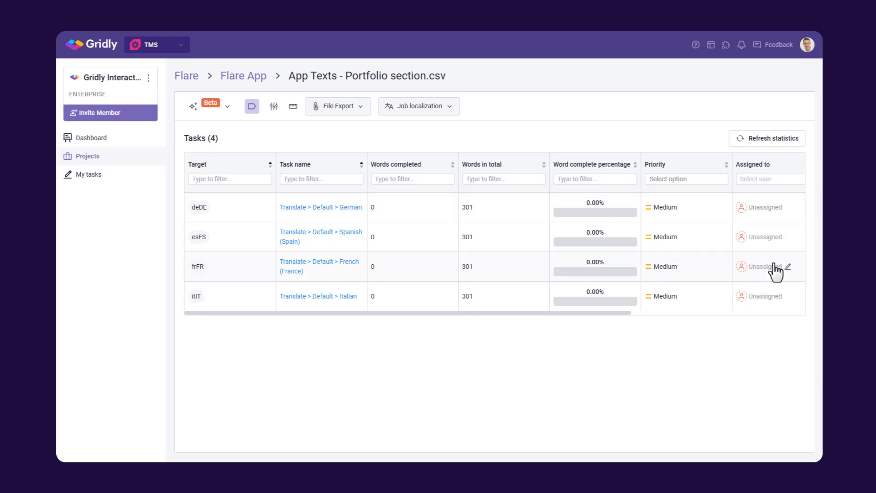
left_click(788, 238)
left_click(772, 320)
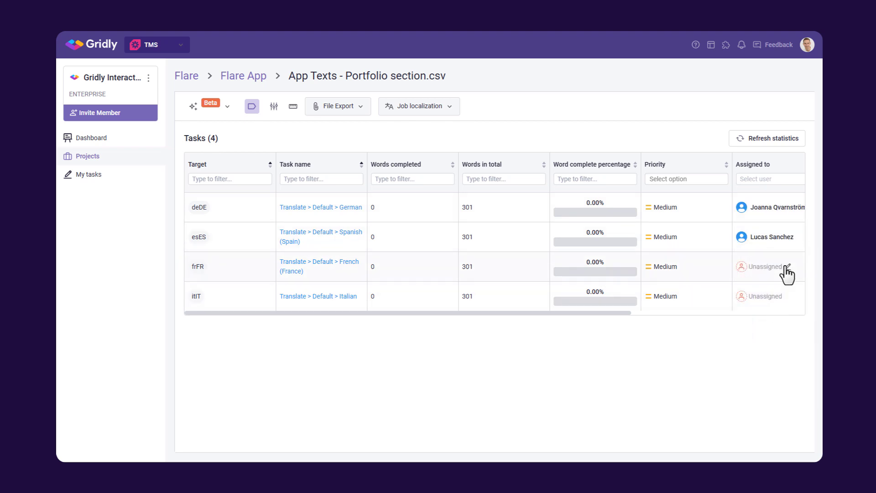
left_click(787, 266)
left_click(772, 323)
left_click(787, 298)
scroll(780, 292, "down", 3)
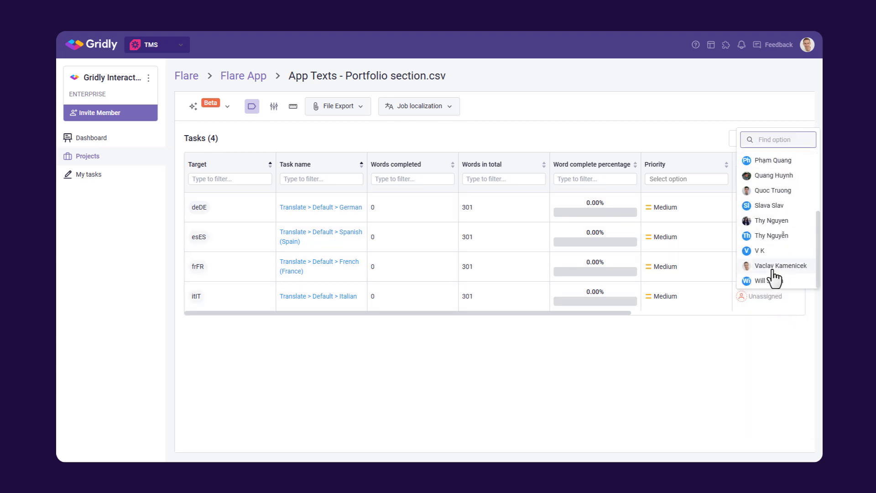
left_click(774, 272)
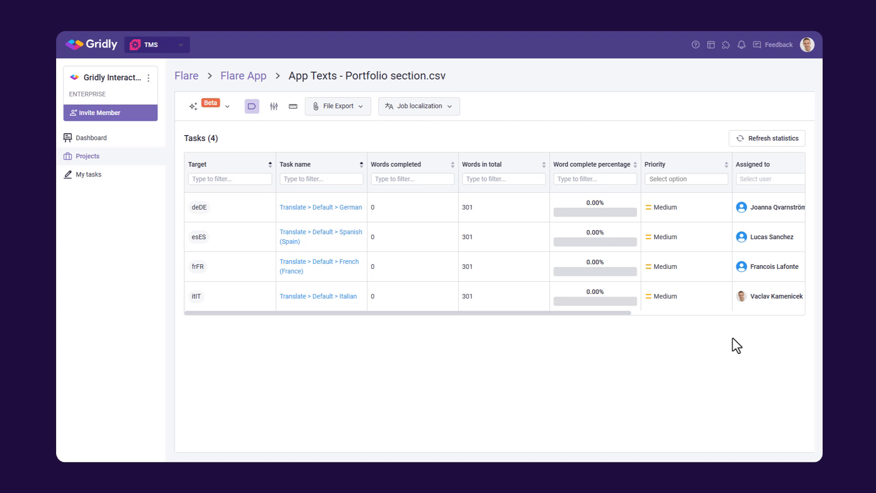
- Return to the Flare project and upload the One-pager for Sales document to the Marketing assets category
left_click(187, 77)
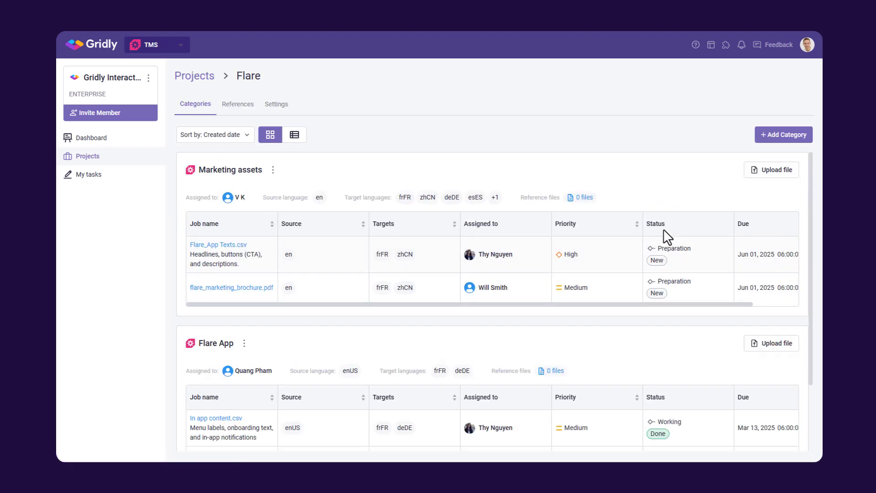
left_click(786, 176)
left_click(210, 68)
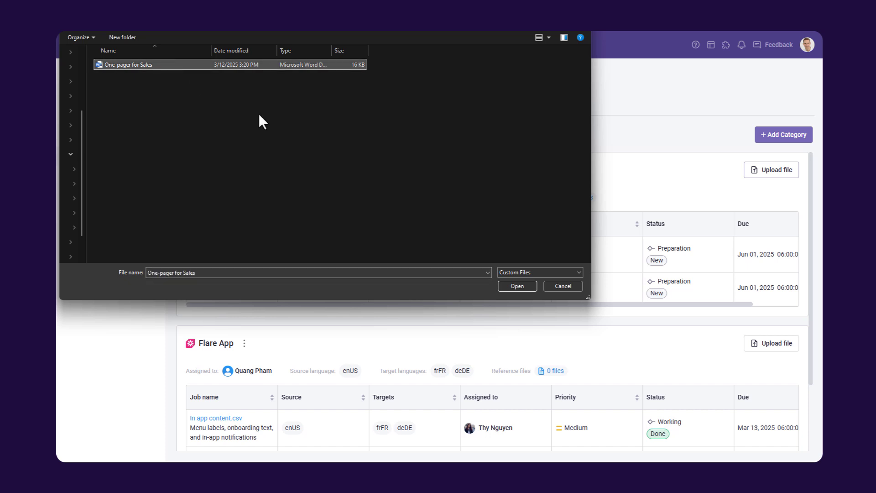
left_click(503, 286)
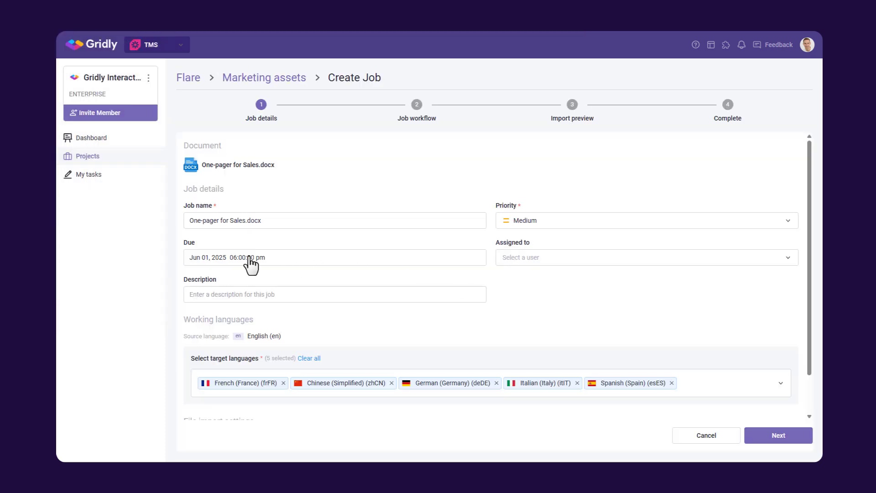
- Assign the One-pager for Sales.docx job to a team member and remove Chinese (Simplified) from its target languages
left_click(522, 263)
scroll(561, 365, "down", 3)
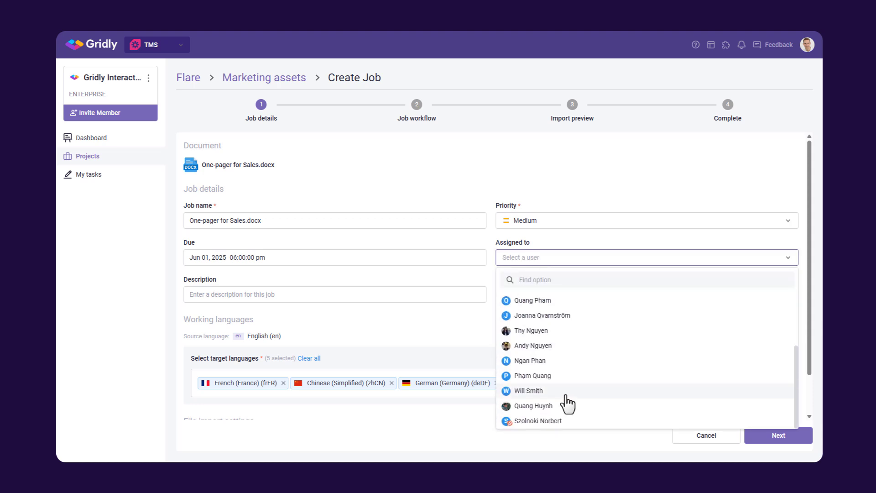
left_click(564, 393)
left_click(391, 383)
left_click(760, 439)
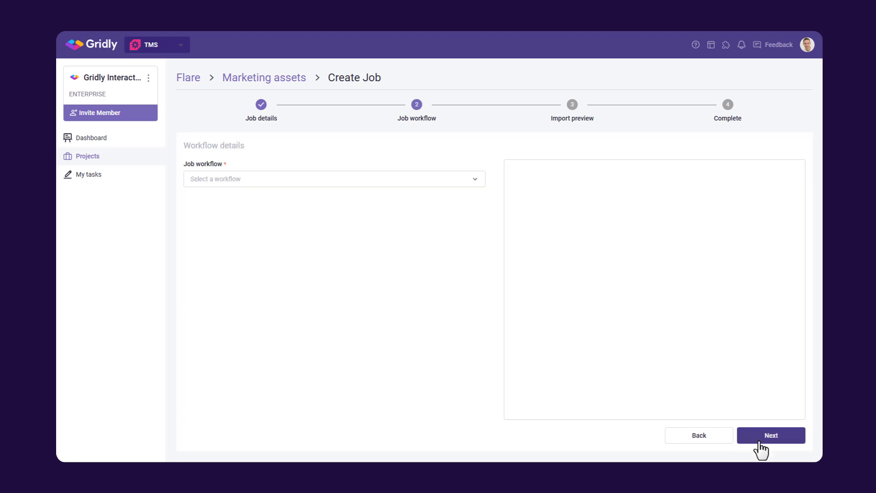
- Choose the Translate workflow with its Default step, complete the job creation and open the One-pager for Sales.docx job
left_click(336, 181)
left_click(337, 220)
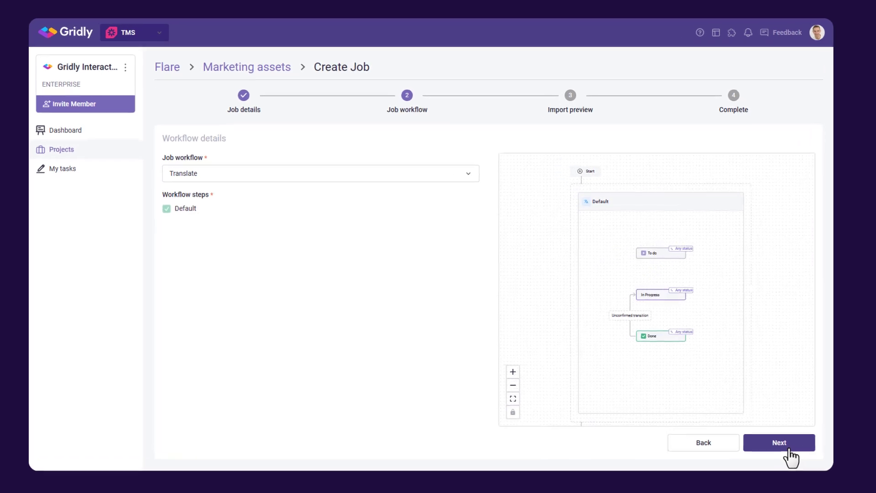
scroll(703, 310, "up", 2)
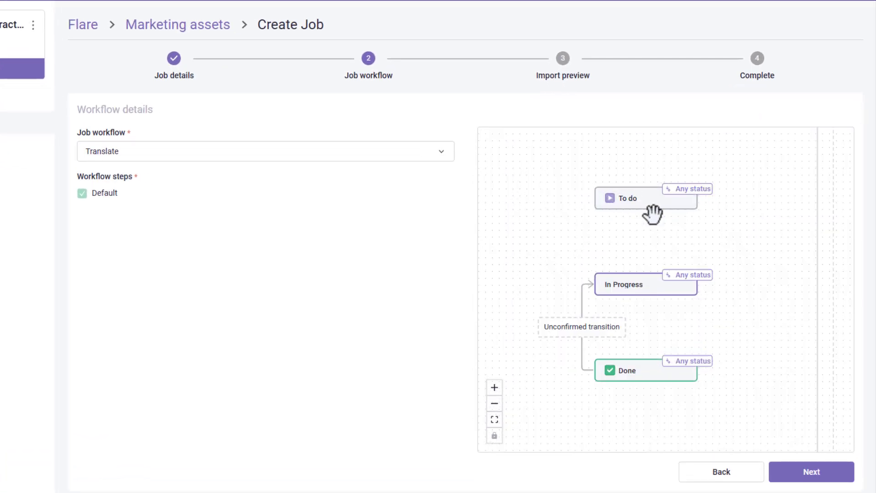
left_click(799, 470)
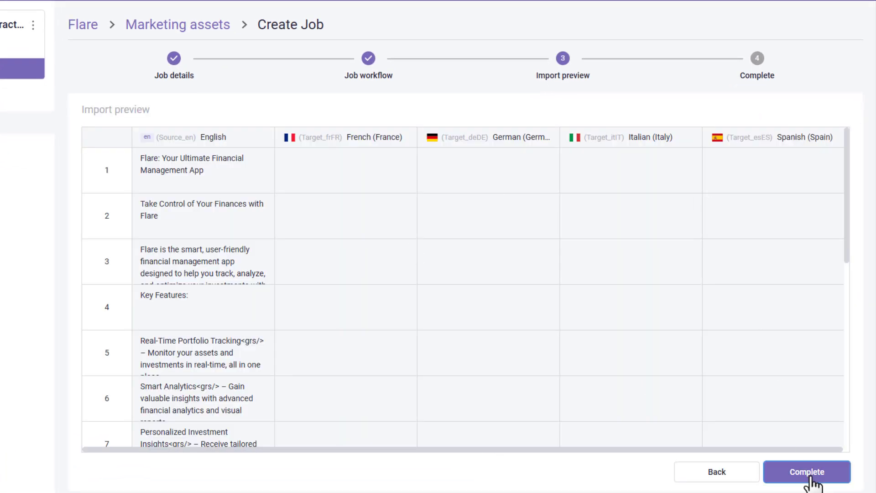
left_click(807, 472)
left_click(493, 285)
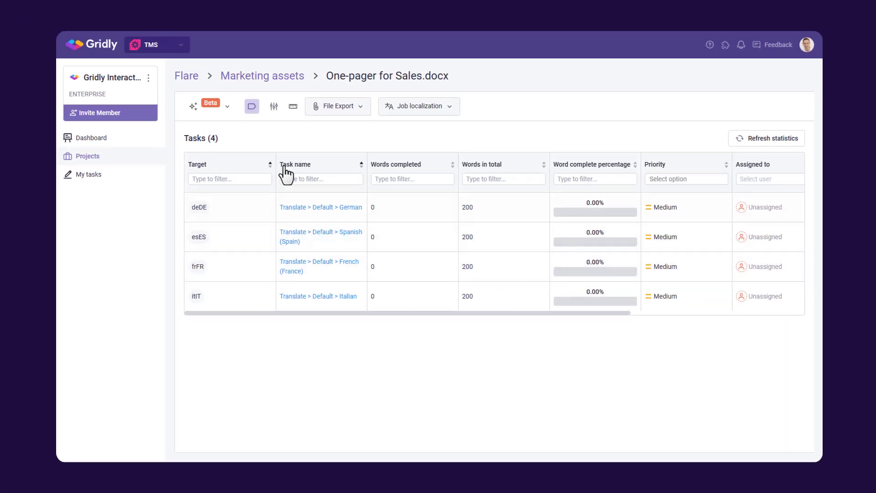
- Pre-translate the job from English to French (France) with translation memory auto-fill and Google Text Translate
left_click(226, 107)
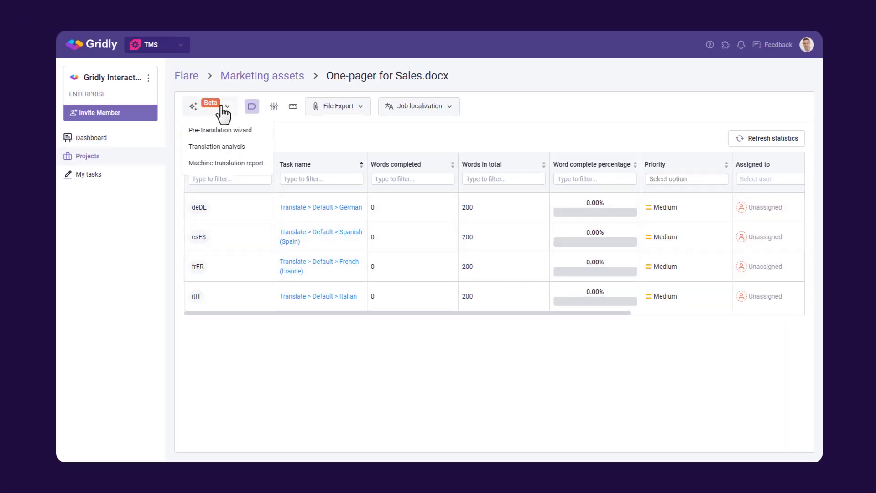
left_click(223, 130)
left_click(401, 147)
left_click(405, 188)
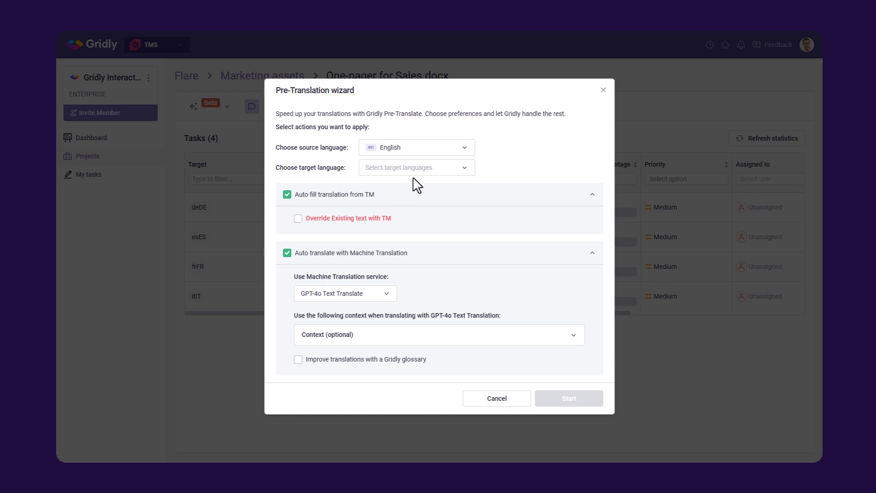
left_click(417, 167)
left_click(417, 208)
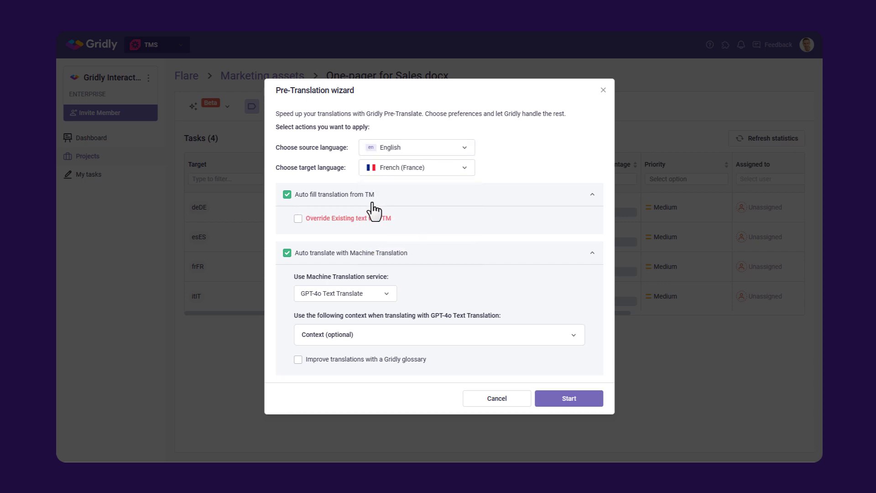
left_click(342, 294)
left_click(398, 364)
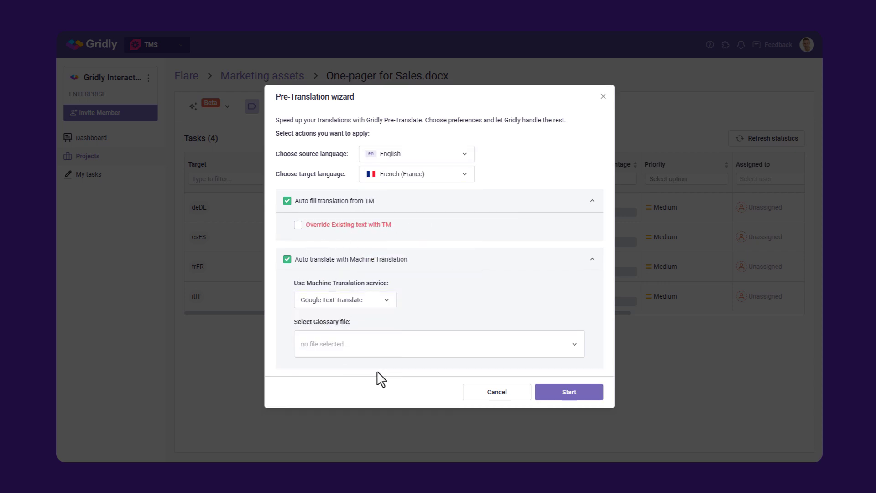
left_click(579, 392)
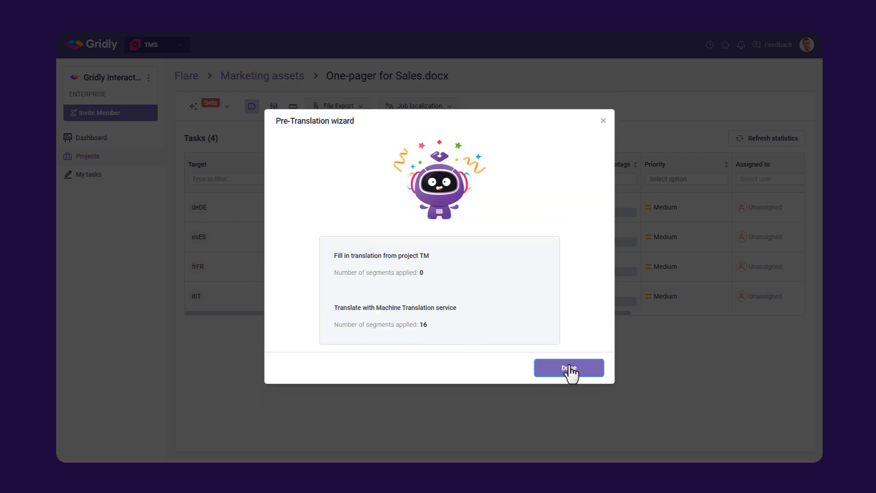
left_click(569, 370)
- Export the French target file of One-pager for Sales.docx, replacing empty target text with the source text
left_click(328, 107)
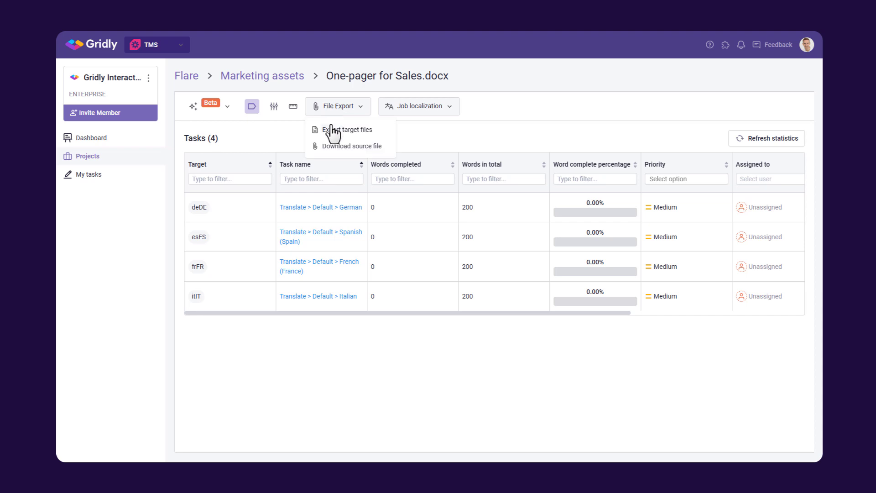
left_click(331, 128)
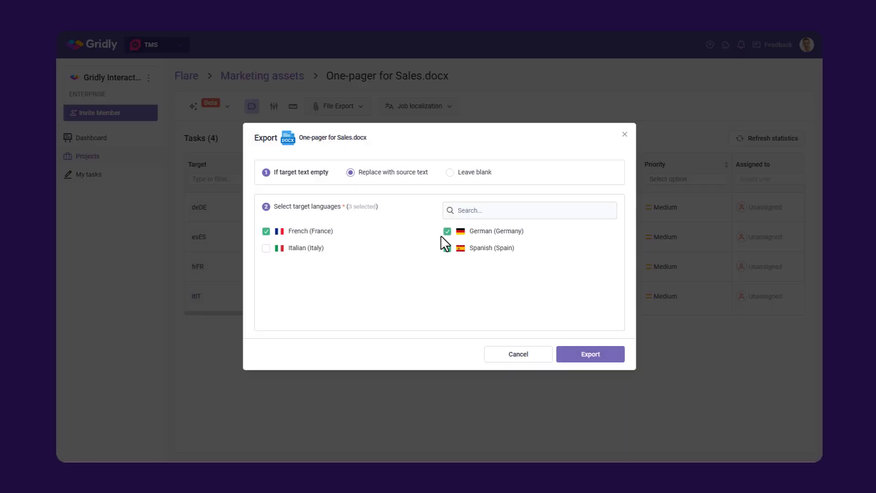
left_click(593, 353)
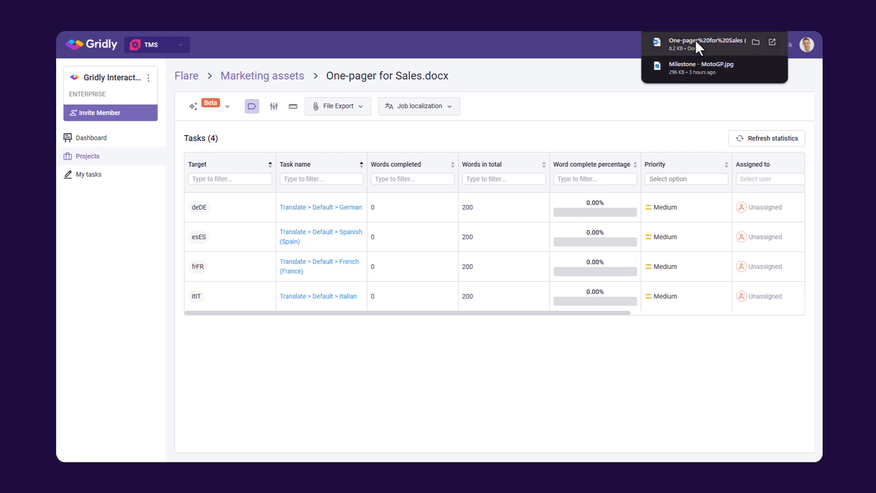
- Open the exported One-pager for Sales document in Word, review its French text and close it
left_click(696, 40)
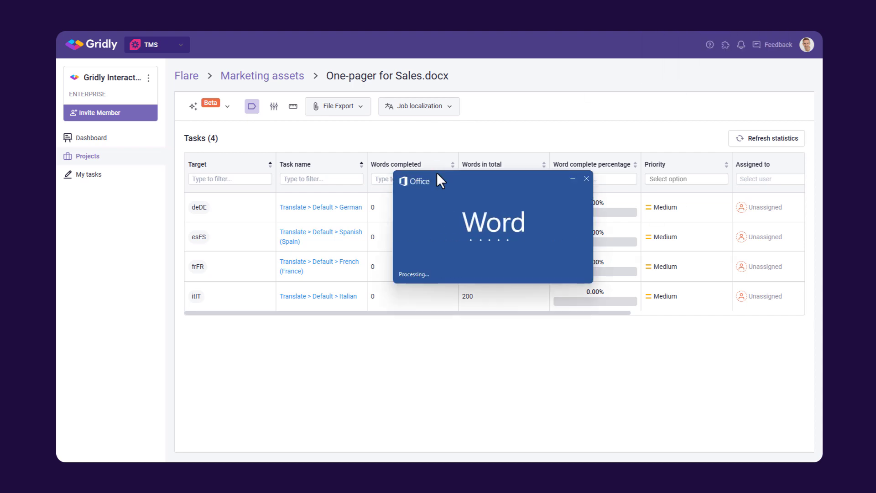
scroll(439, 173, "down", 8)
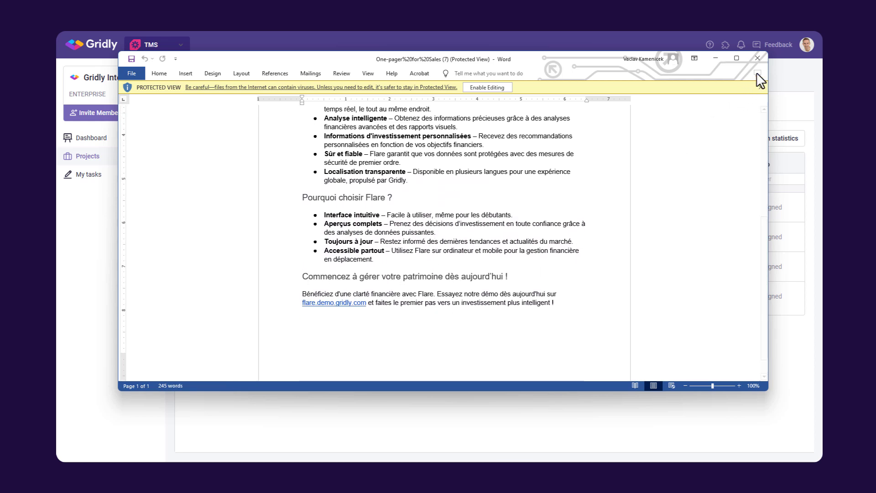
left_click(758, 58)
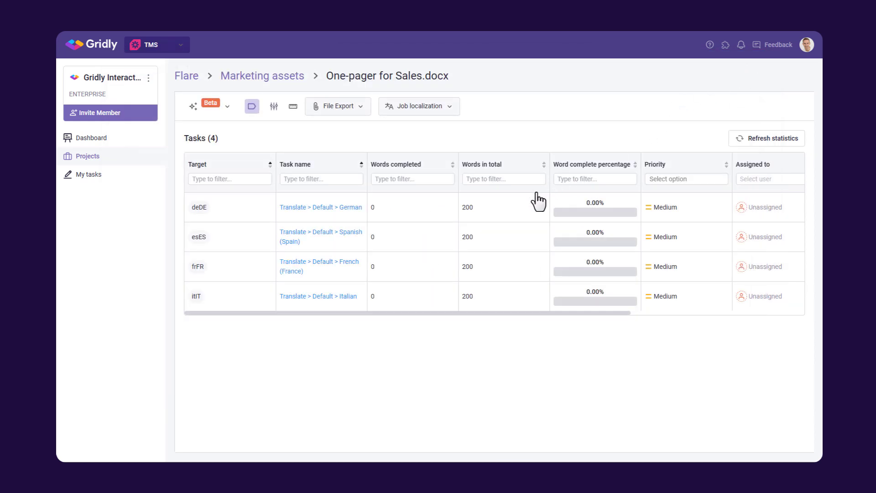
- Return to the Flare project, open the AppTexts-Portfoliosection.csv job and deliver it to the CMS
left_click(187, 77)
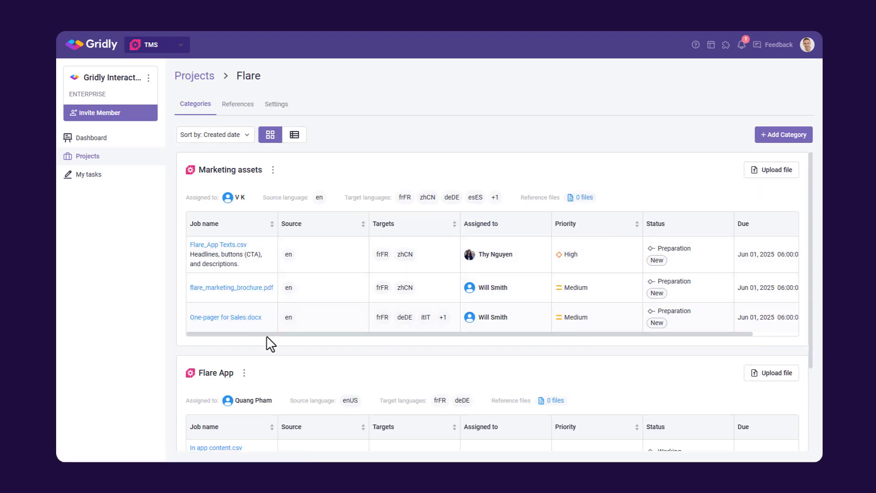
scroll(271, 343, "down", 3)
left_click(229, 430)
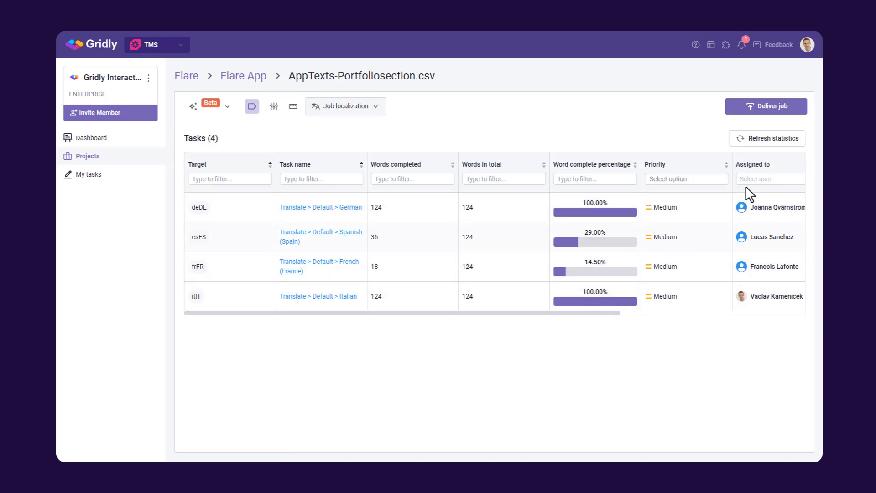
left_click(771, 109)
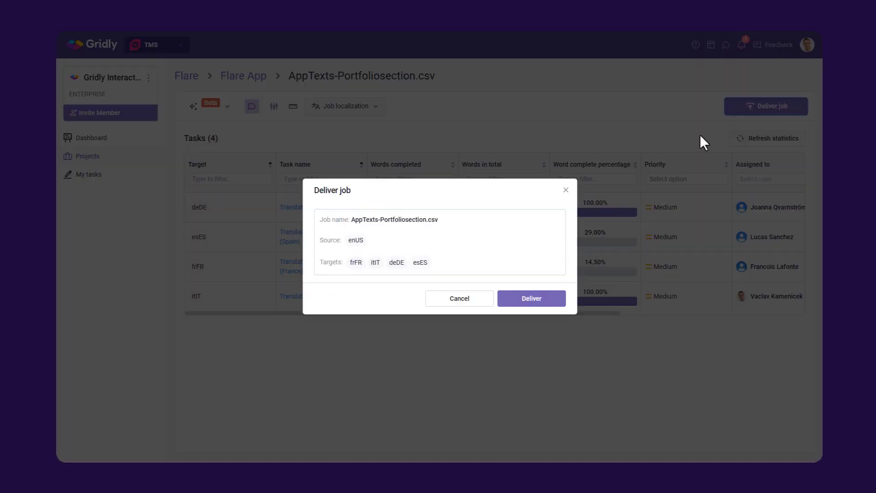
left_click(527, 304)
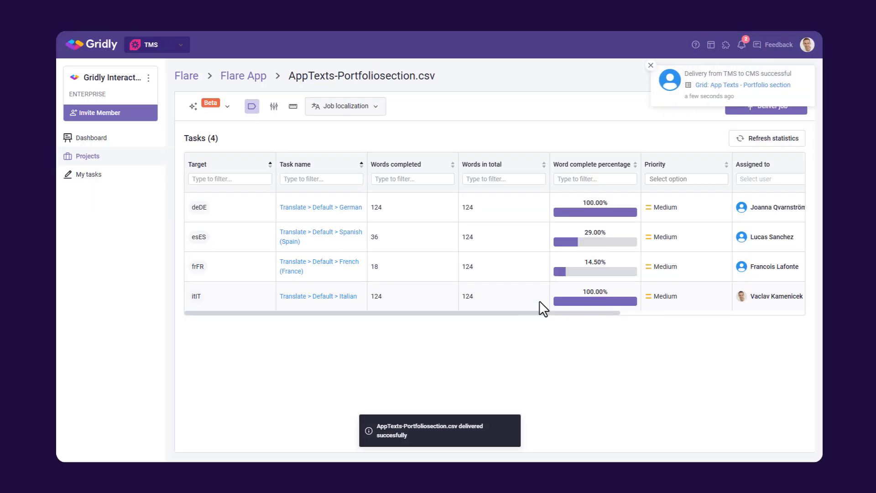
- Open the delivered App Texts grid in the CMS and auto-import the pending German delivery
left_click(717, 89)
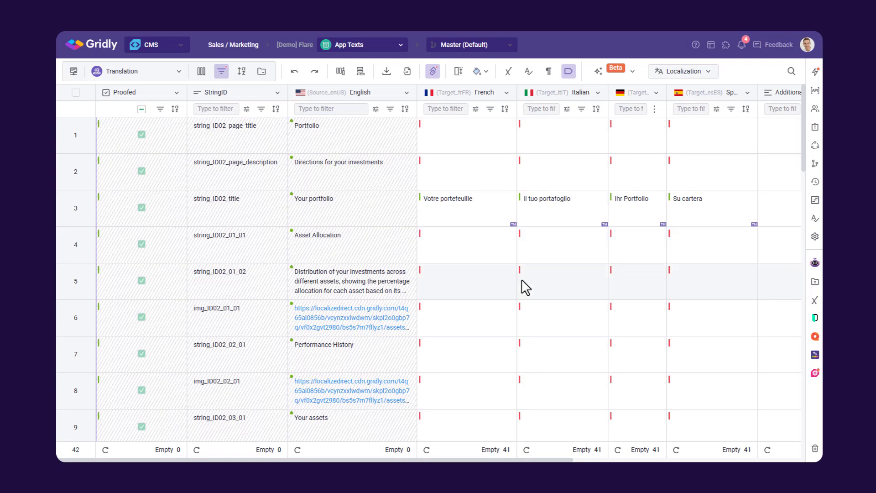
left_click(815, 374)
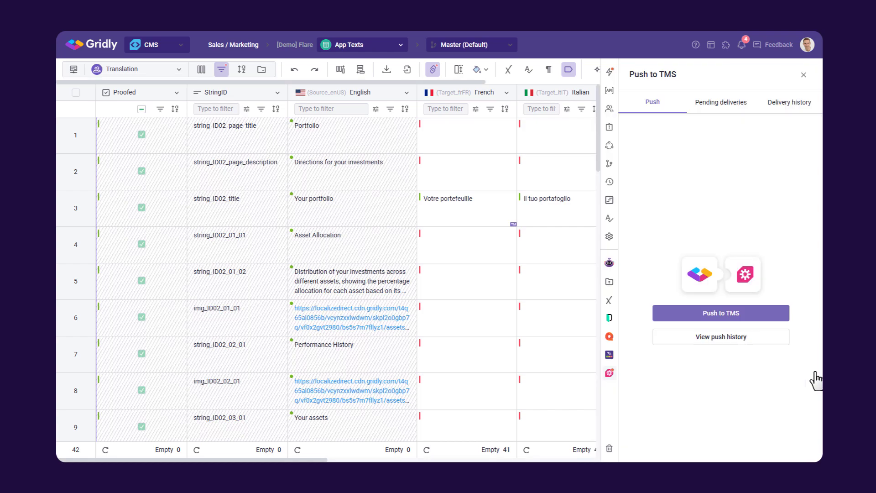
left_click(711, 108)
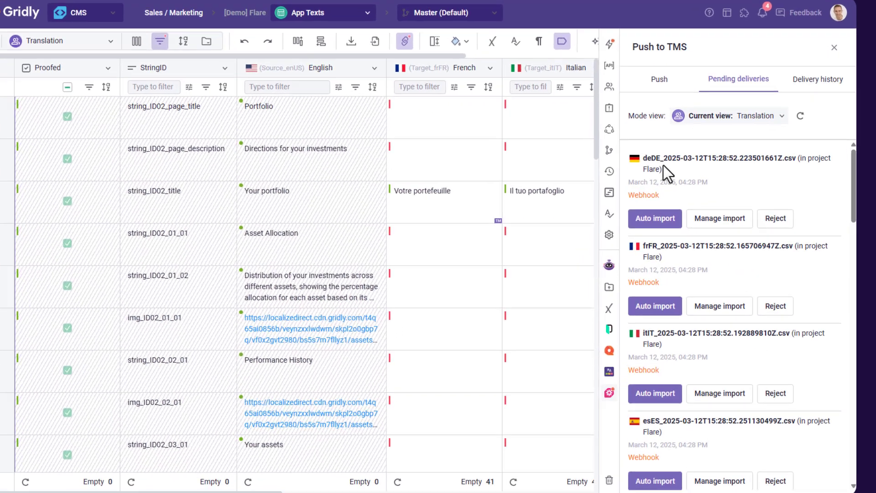
scroll(316, 270, "right", 6)
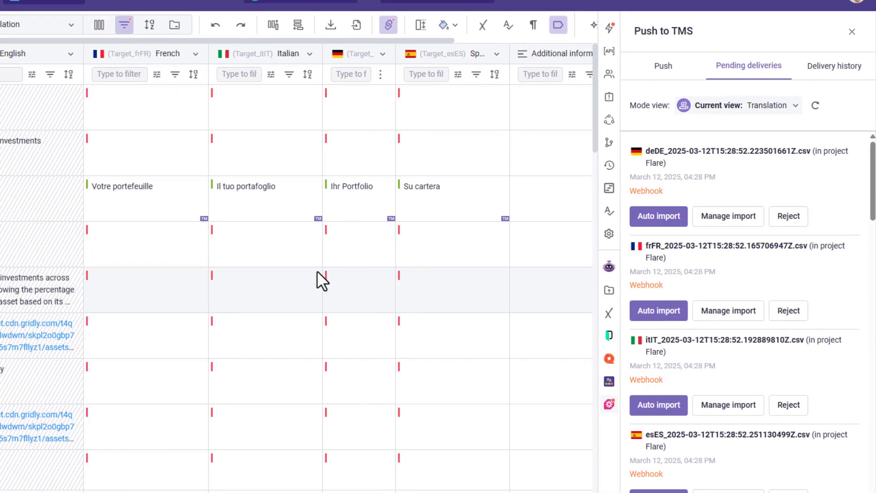
scroll(315, 260, "left", 2)
left_click(644, 219)
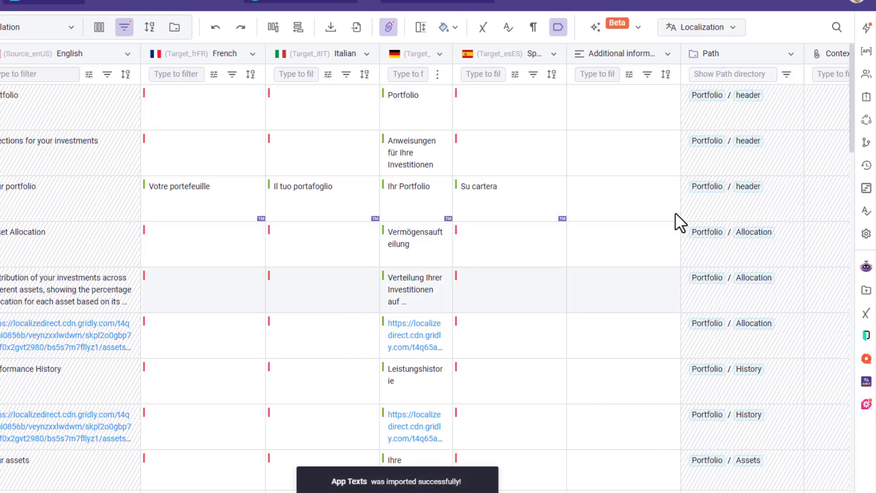
- Return to the pending deliveries from TMS and auto-import another language's delivery into the grid
left_click(867, 406)
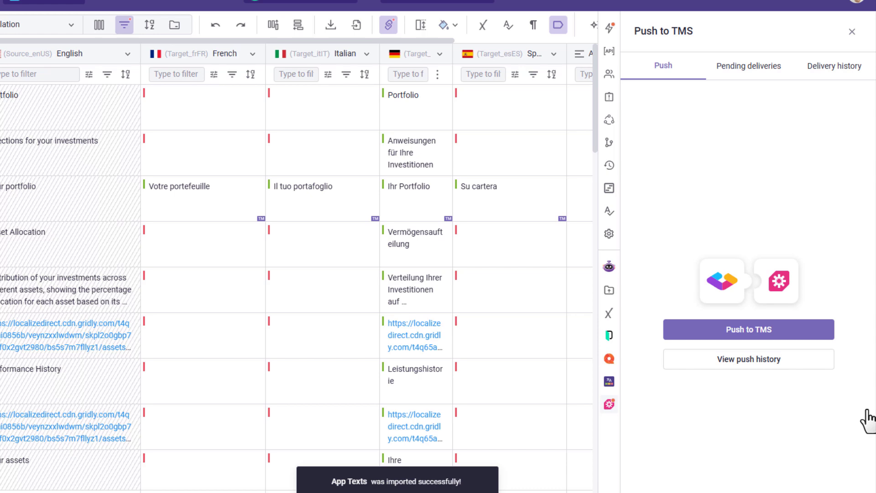
left_click(751, 69)
left_click(655, 313)
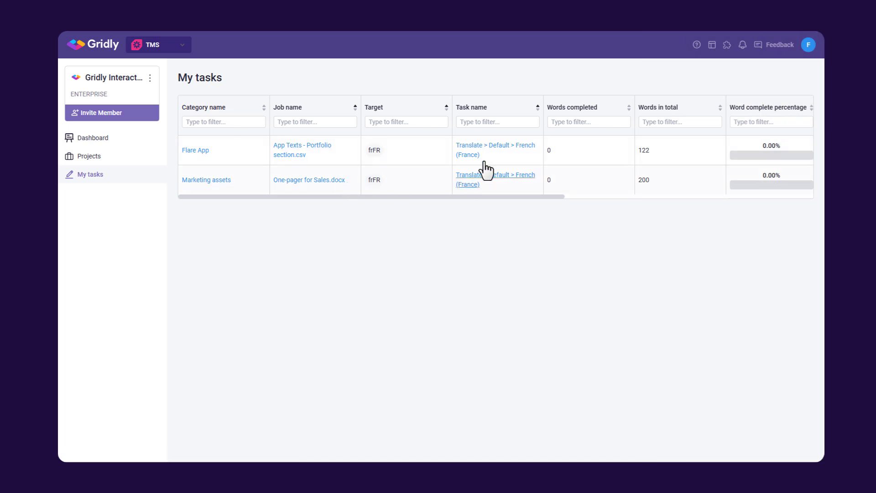
- Open the French translation task of the App Texts - Portfolio section.csv job and fetch its translation memory matches
left_click(500, 149)
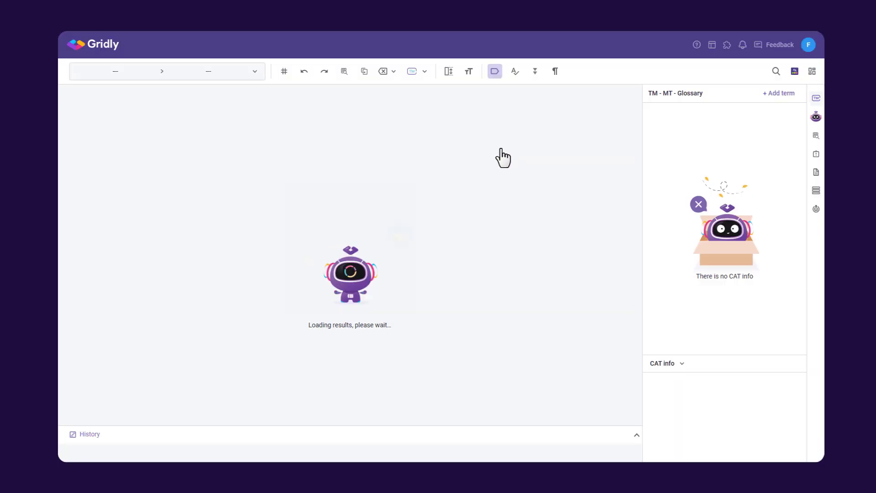
left_click(423, 72)
left_click(450, 143)
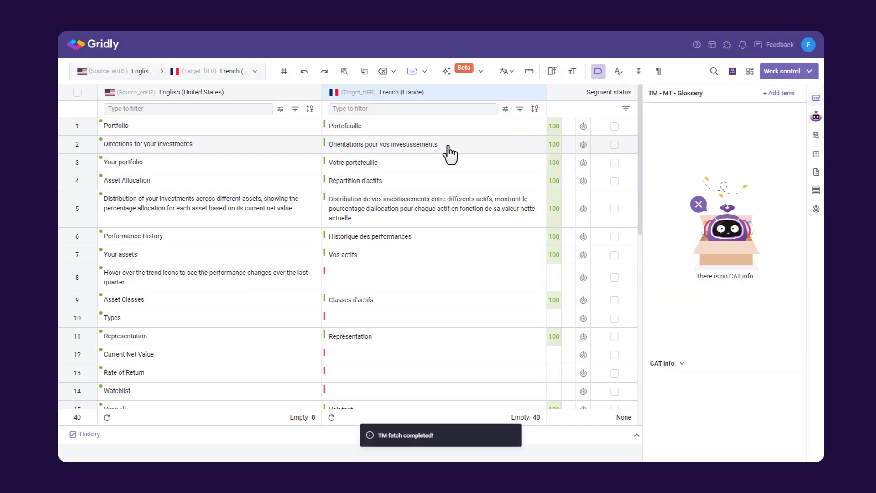
- Review the French translations of segments 1 to 7 and mark each of them as done
left_click(406, 130)
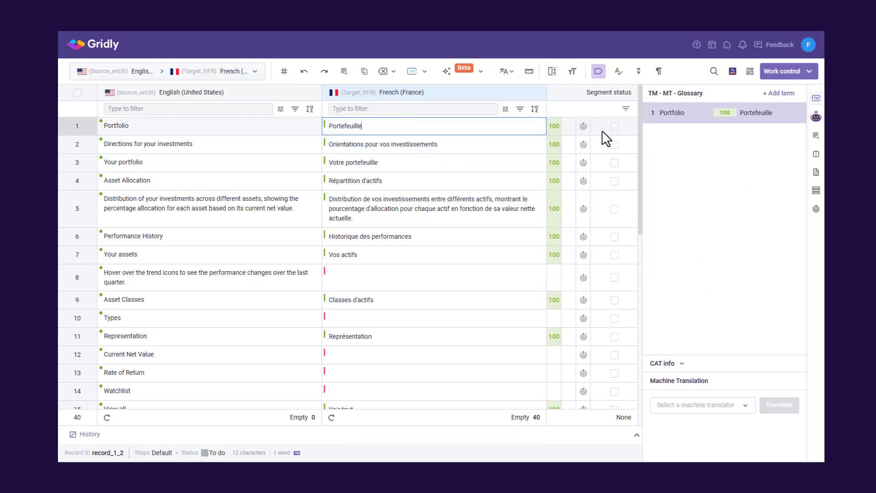
left_click(614, 126)
left_click(445, 147)
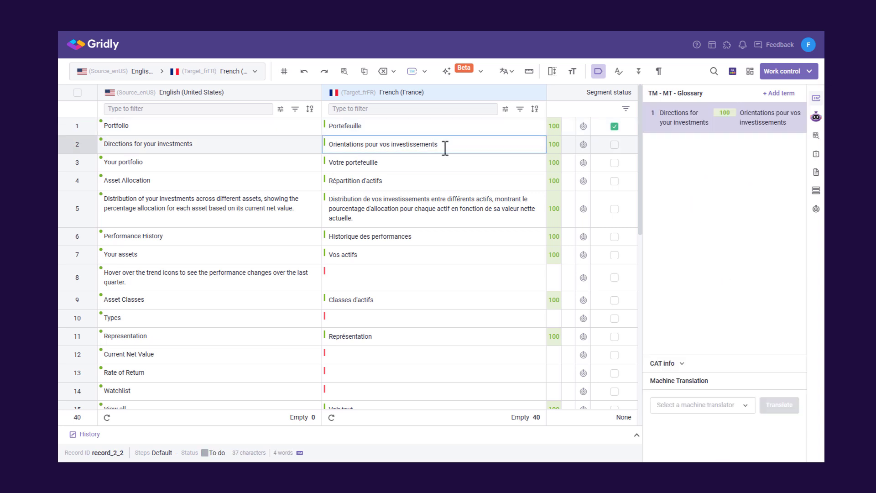
left_click(615, 144)
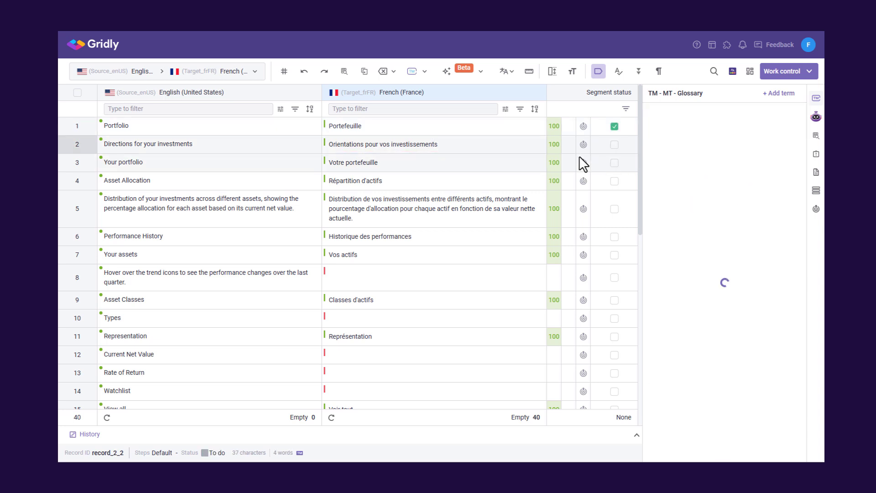
left_click(614, 165)
left_click(615, 182)
left_click(615, 209)
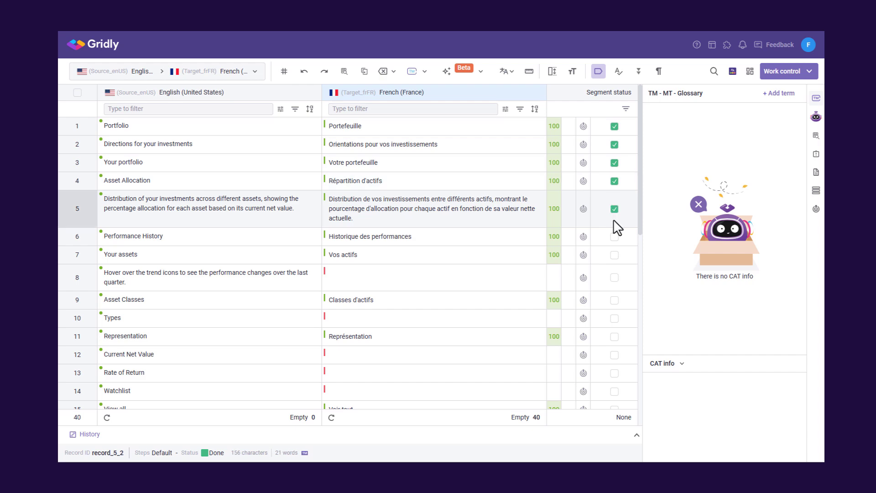
left_click(615, 237)
left_click(615, 257)
- Select the empty French cell of segment 8 and view its record data for other-language versions and context
left_click(457, 275)
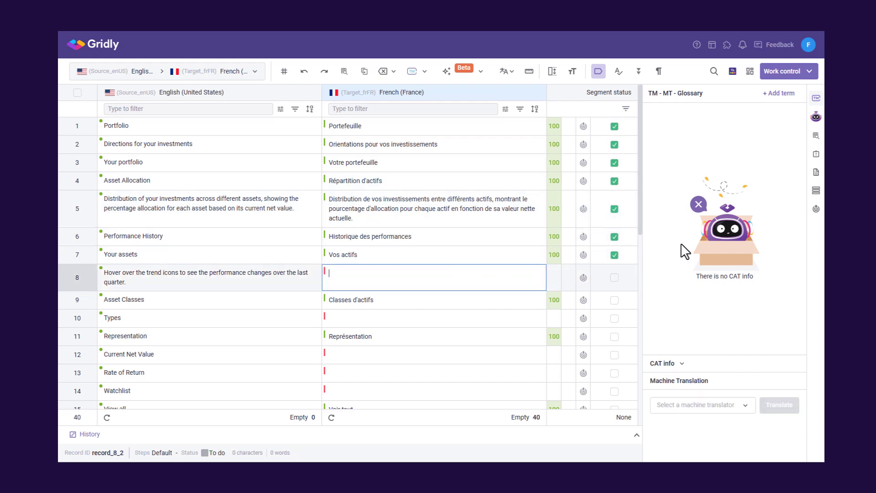
left_click(816, 190)
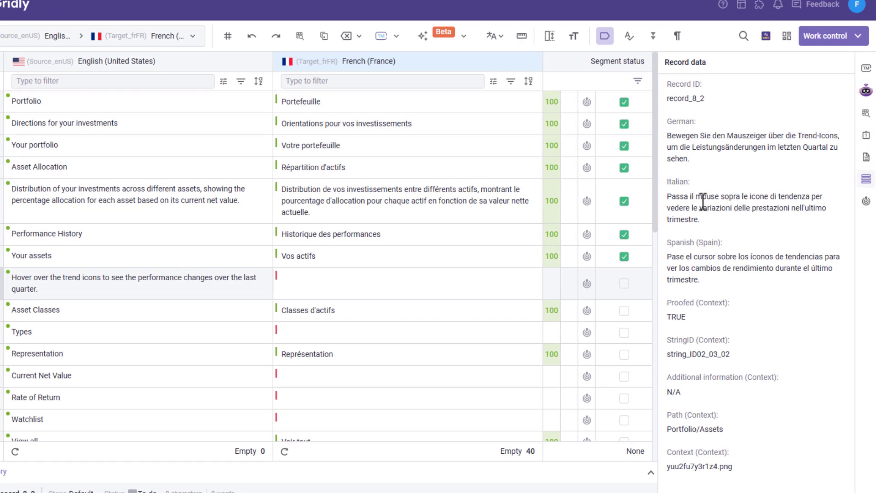
left_click(597, 283)
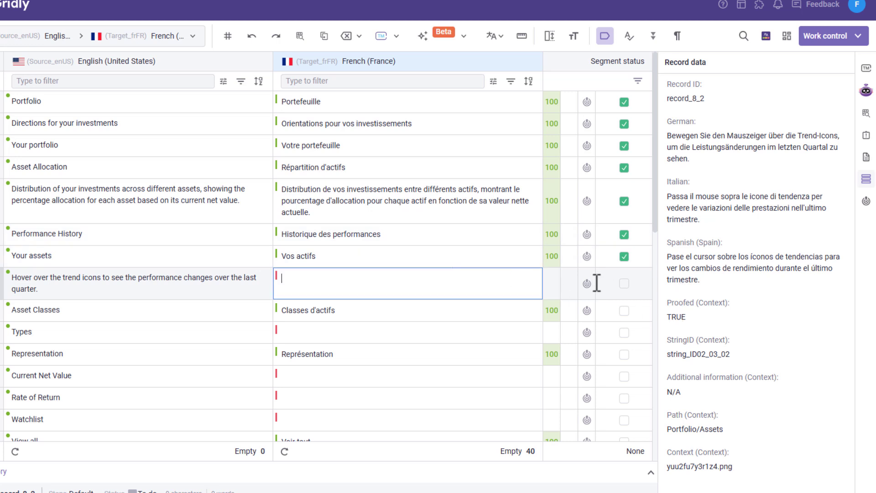
- Translate segment 8 into French with Gridly AI, insert the suggestion into the cell, and mark the segment as done
left_click(866, 91)
left_click(710, 334)
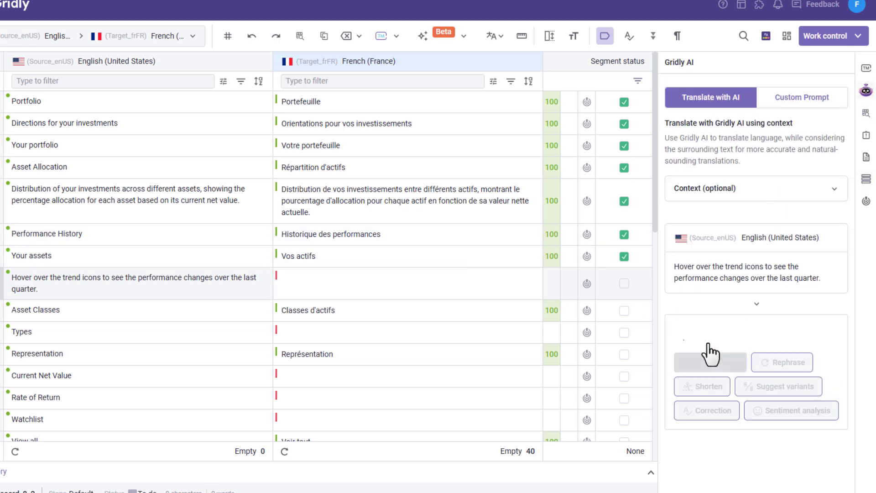
left_click(742, 389)
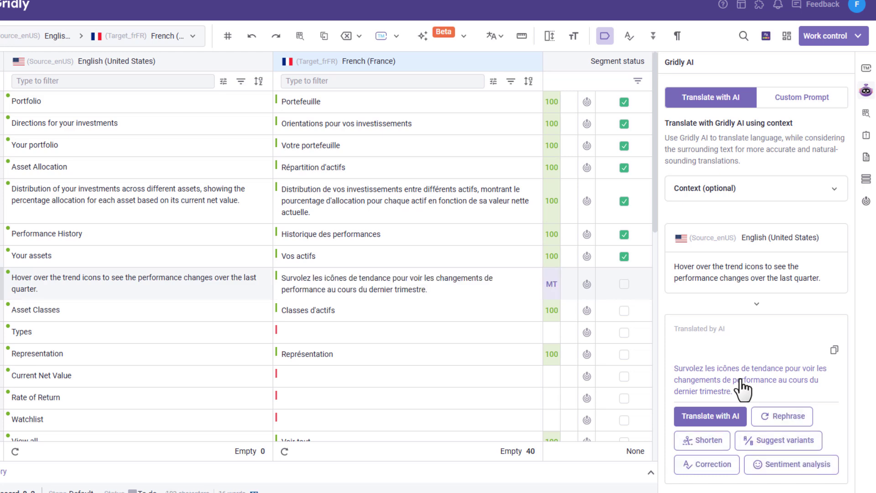
left_click(624, 284)
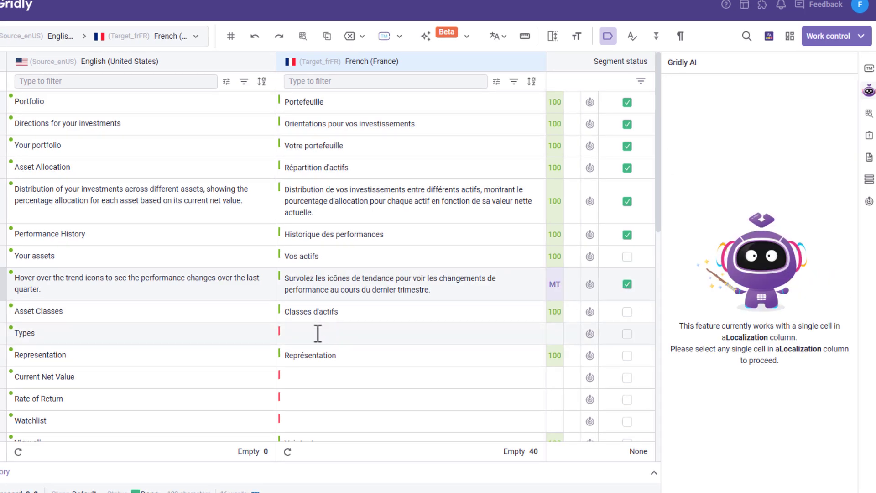
- Enter "Types" as the French translation of segment 10
type("Types")
key("Return")
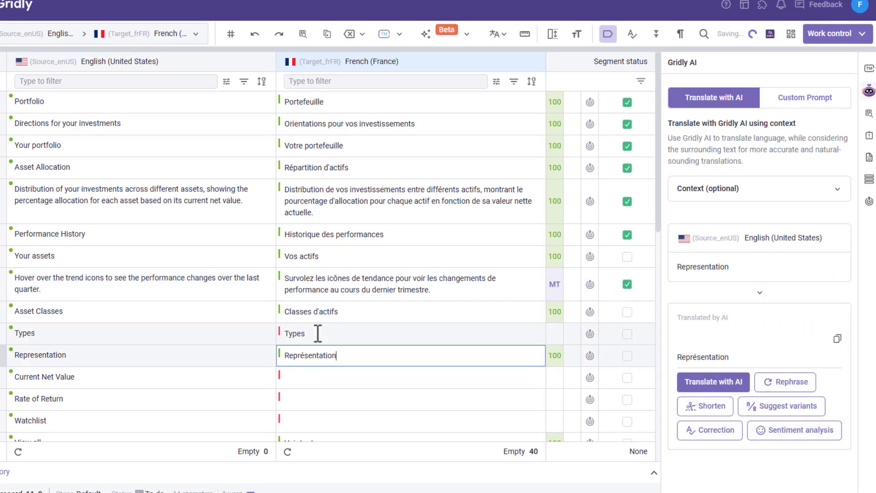
left_click(569, 376)
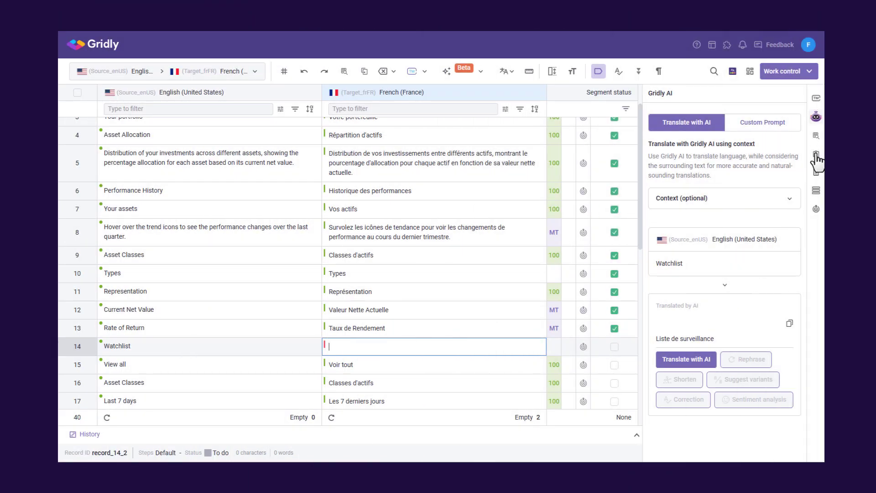
- Add a cell ticket to the Watchlist segment with the summary "Please provide more context", keeping Basic type and Medium priority
left_click(817, 158)
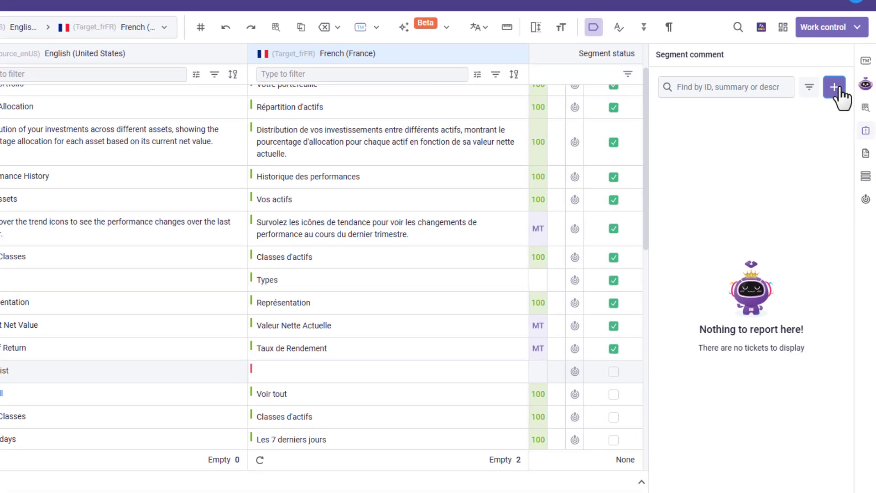
left_click(795, 122)
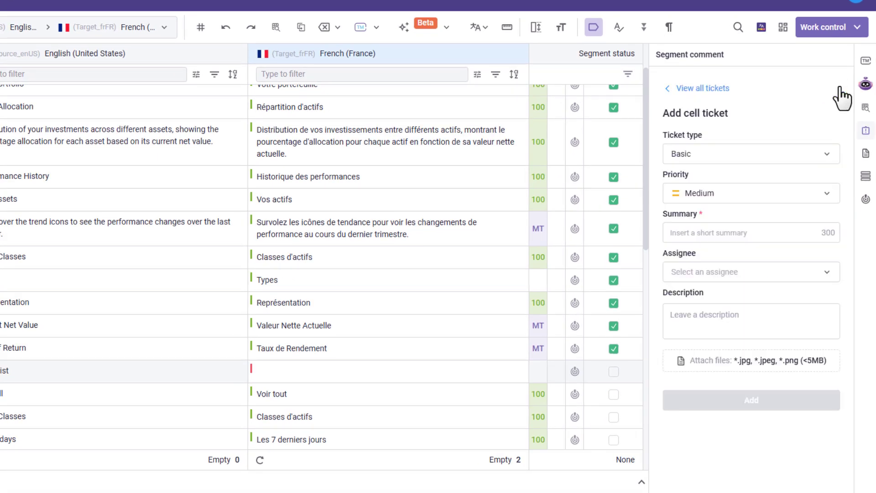
left_click(727, 233)
type("Please provide more context")
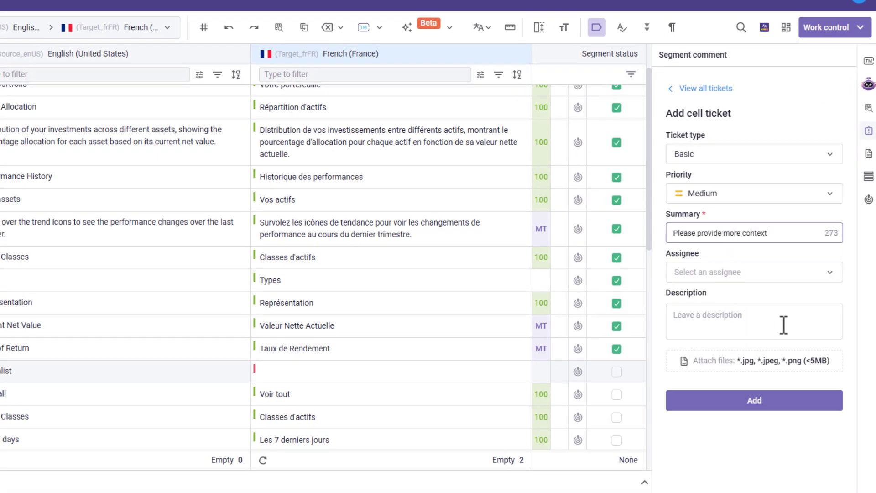
left_click(776, 407)
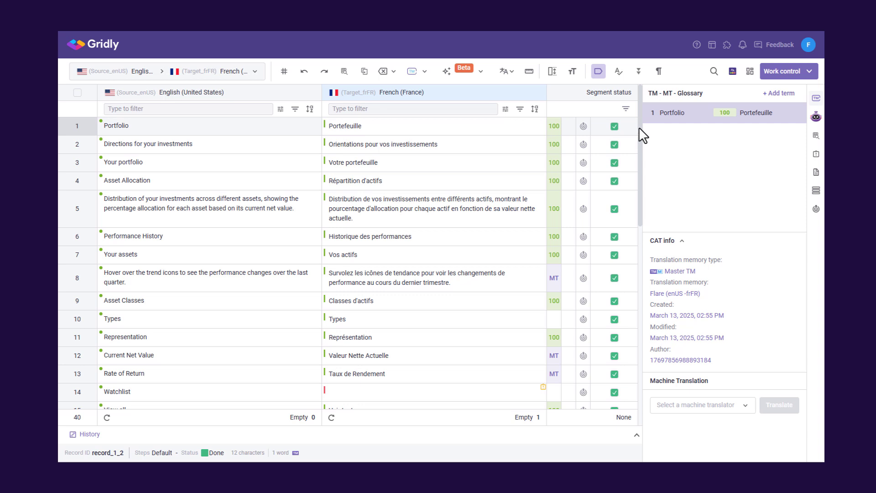
- Filter the segments by Unconfirmed status to look for remaining work, and clear the filter again
left_click(626, 109)
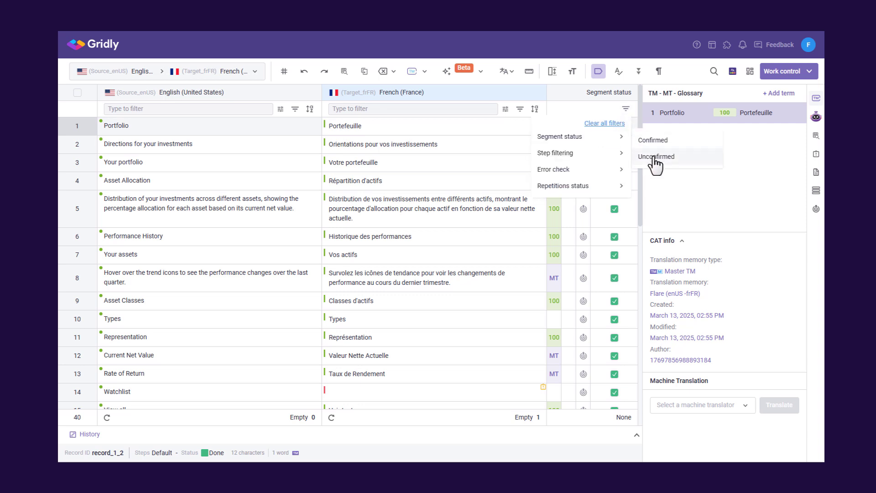
left_click(656, 158)
left_click(629, 110)
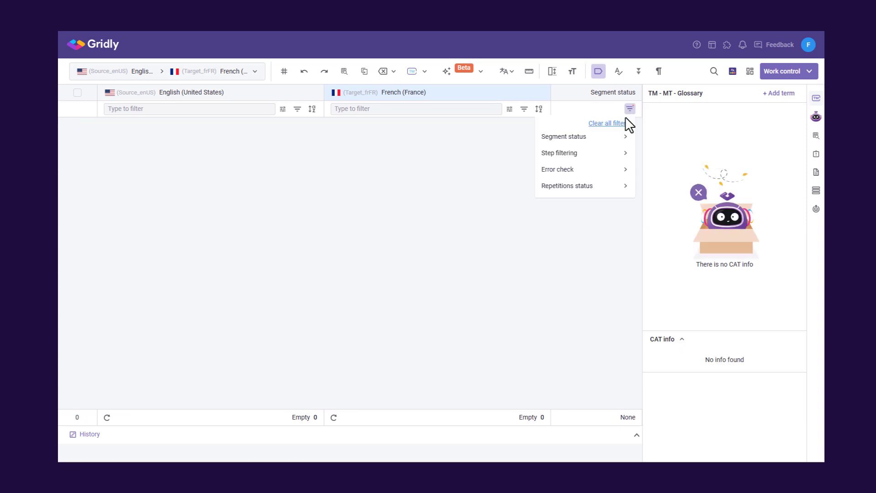
left_click(624, 122)
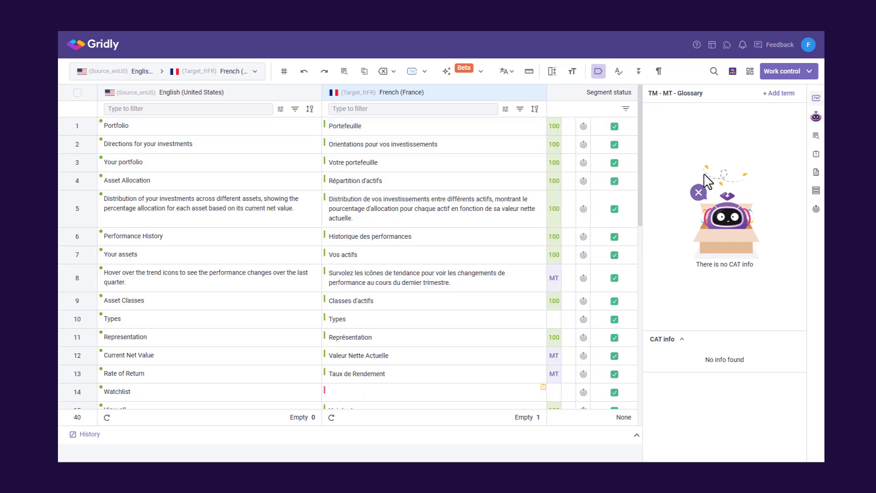
- Run a QA check on the French translation and select the first reported issue
left_click(816, 210)
left_click(716, 115)
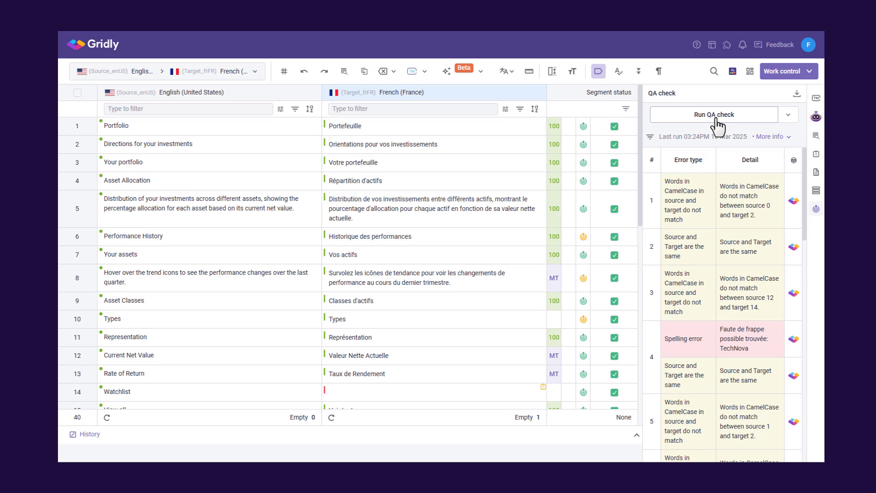
left_click(684, 207)
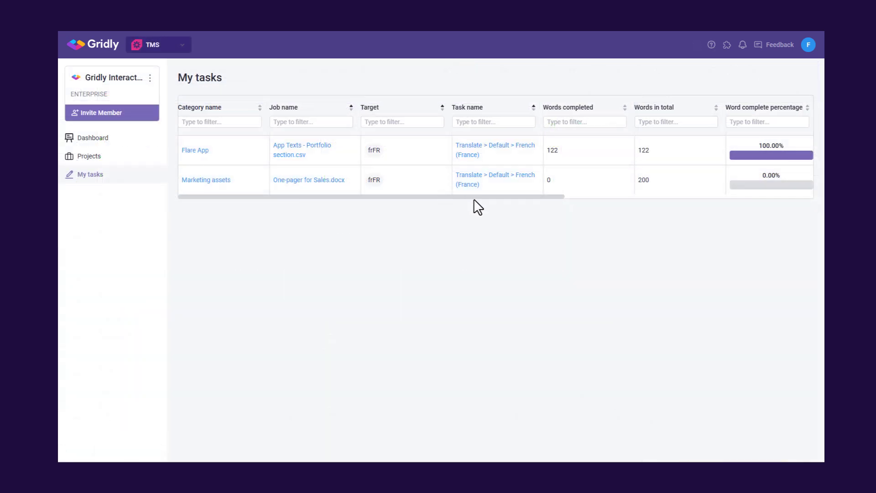
- Set the status of the App Texts - Portfolio section.csv French task to Done using the Finish work transition
left_click_drag(474, 199, 719, 197)
left_click(641, 157)
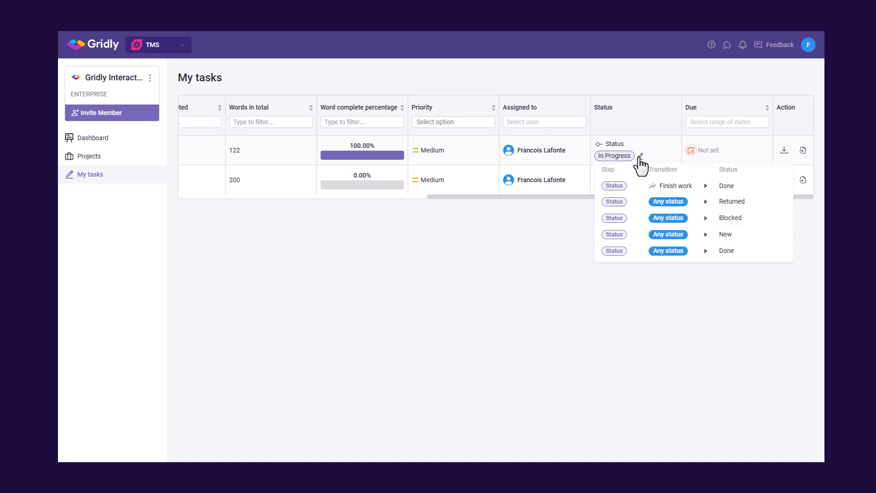
left_click(678, 187)
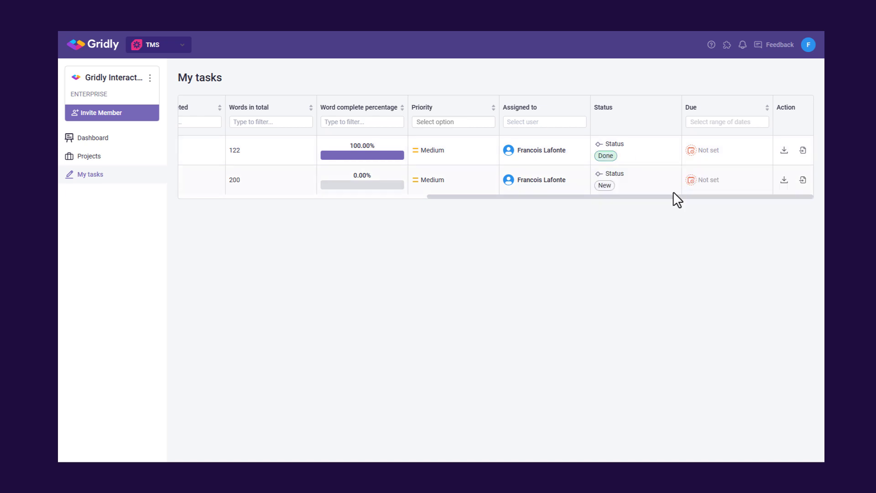
- Open the French translation task of the One-pager for Sales.docx job and select the first segment's empty target cell
left_click_drag(674, 192, 371, 211)
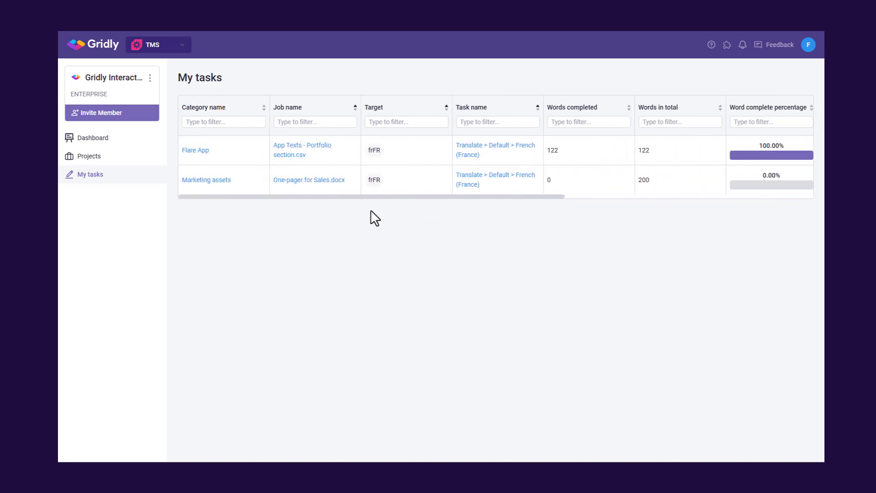
left_click(493, 183)
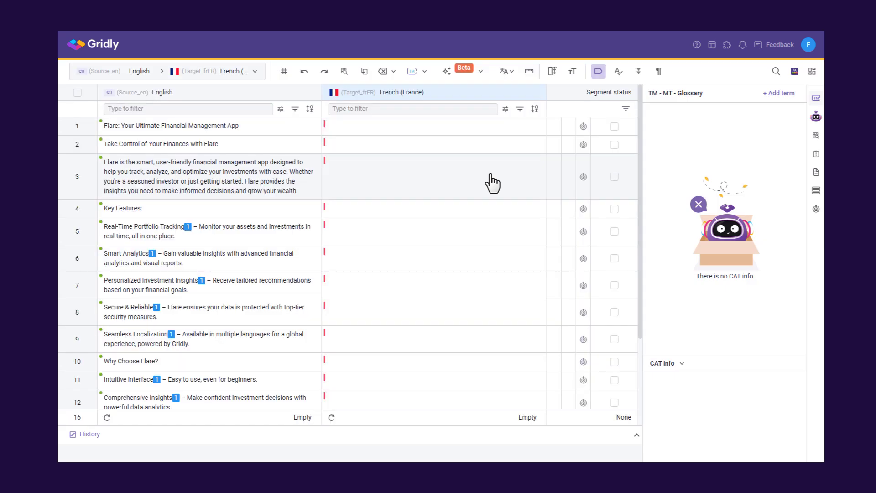
left_click(454, 133)
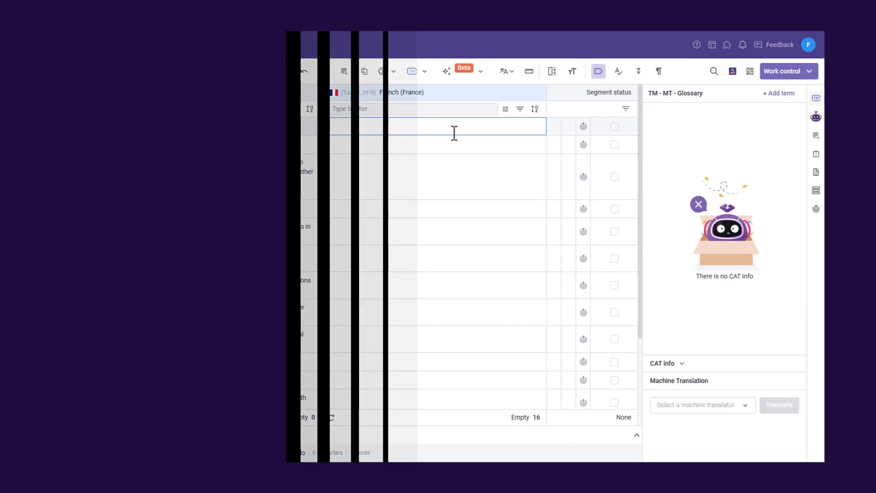